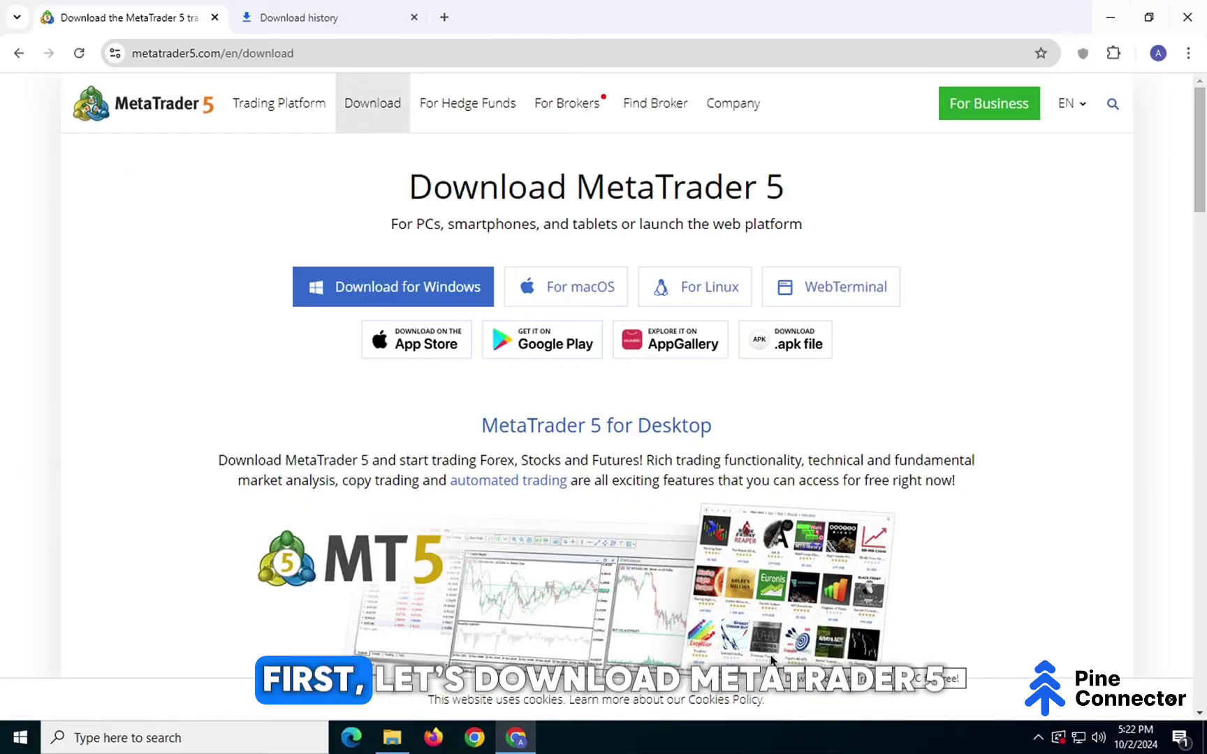
Step: Download mt5setup.exe in Chrome and run the MetaTrader 5 installer to completion
{"action": "left_click", "coordinate": [447, 288]}
{"action": "left_click", "coordinate": [1030, 114]}
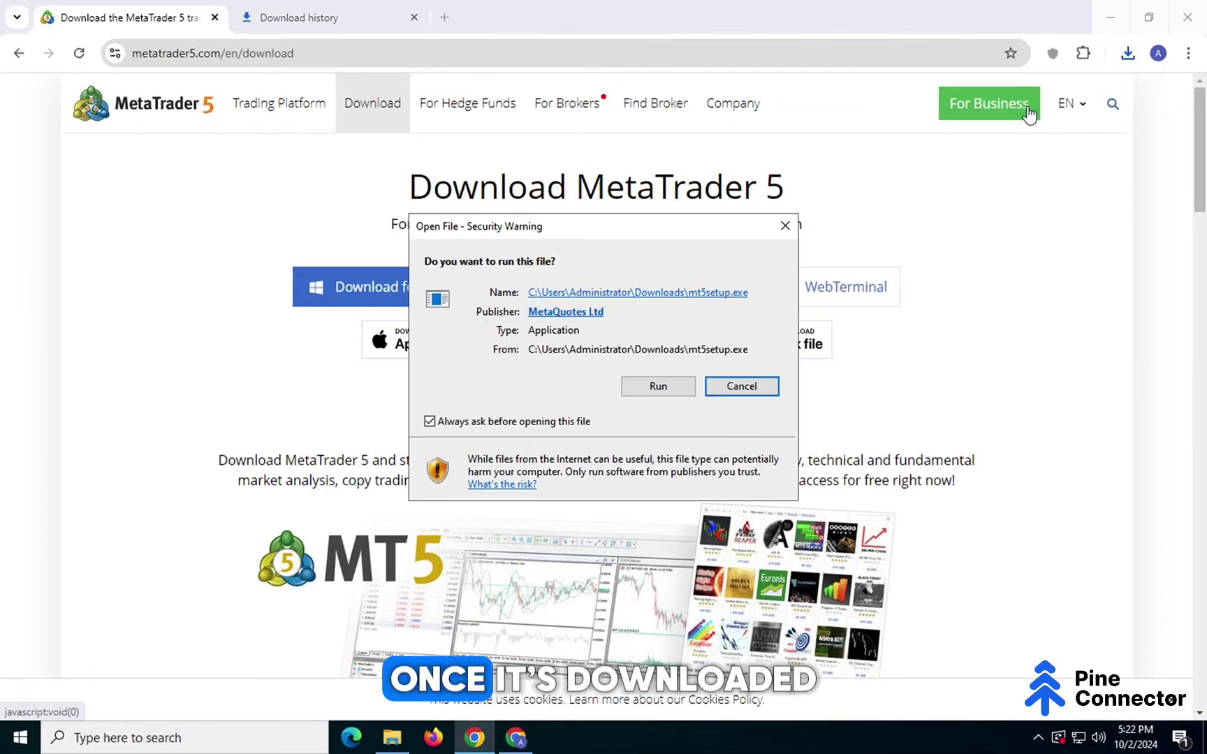
{"action": "left_click", "coordinate": [666, 391]}
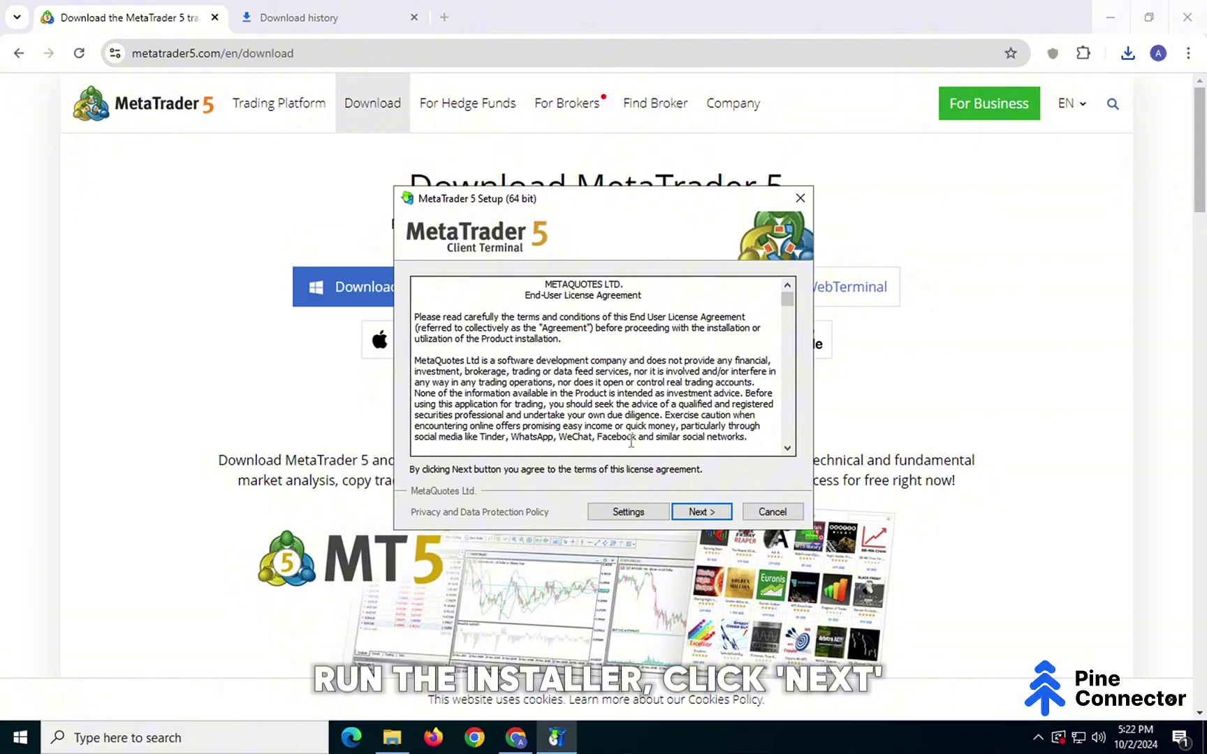
{"action": "left_click", "coordinate": [704, 515]}
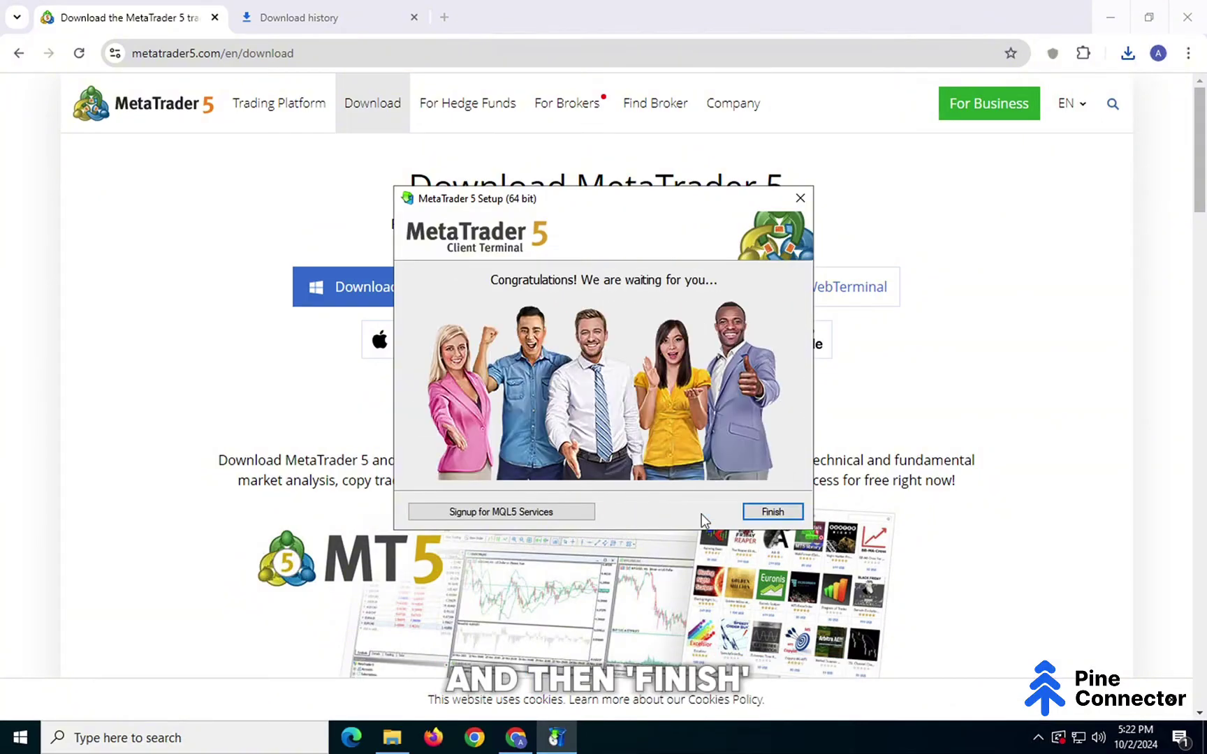
{"action": "left_click", "coordinate": [772, 511]}
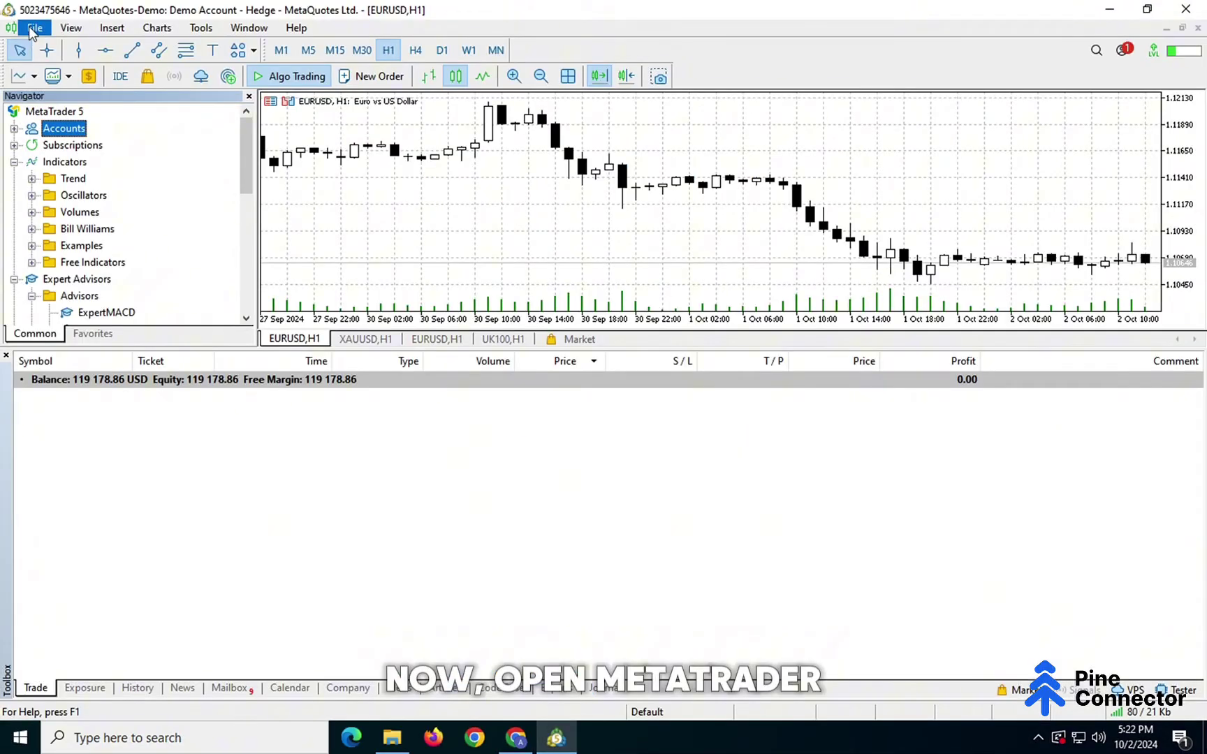
Step: Connect to an existing MetaQuotes Ltd. demo account with its login and password, and show the Trade tab
{"action": "left_click", "coordinate": [33, 29]}
{"action": "left_click", "coordinate": [57, 261]}
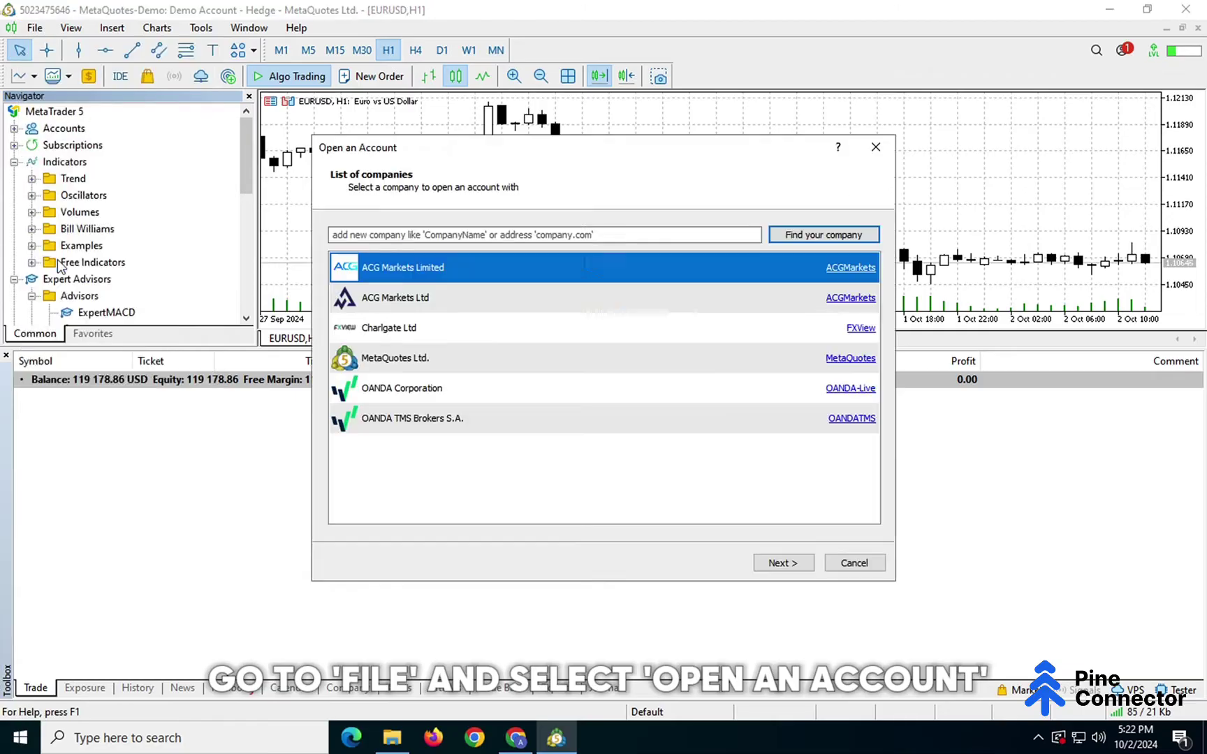
{"action": "left_click", "coordinate": [529, 362]}
{"action": "left_click", "coordinate": [778, 563]}
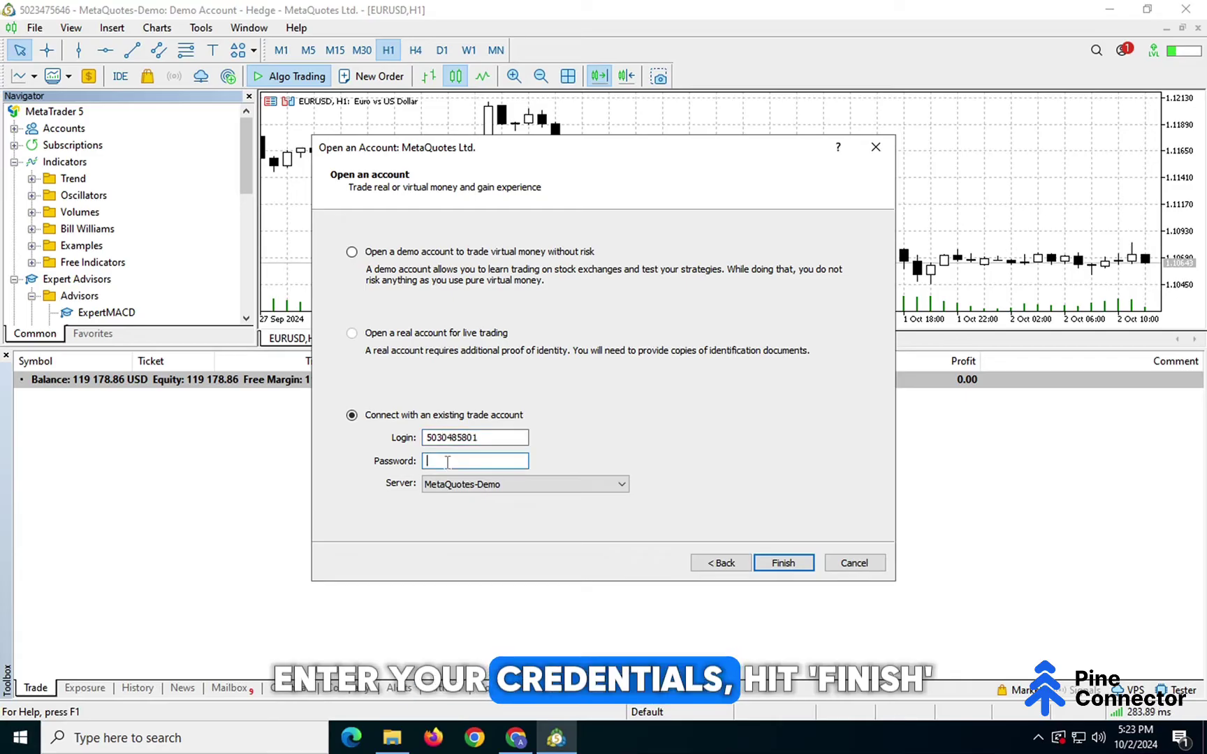
{"action": "type", "text": "******"}
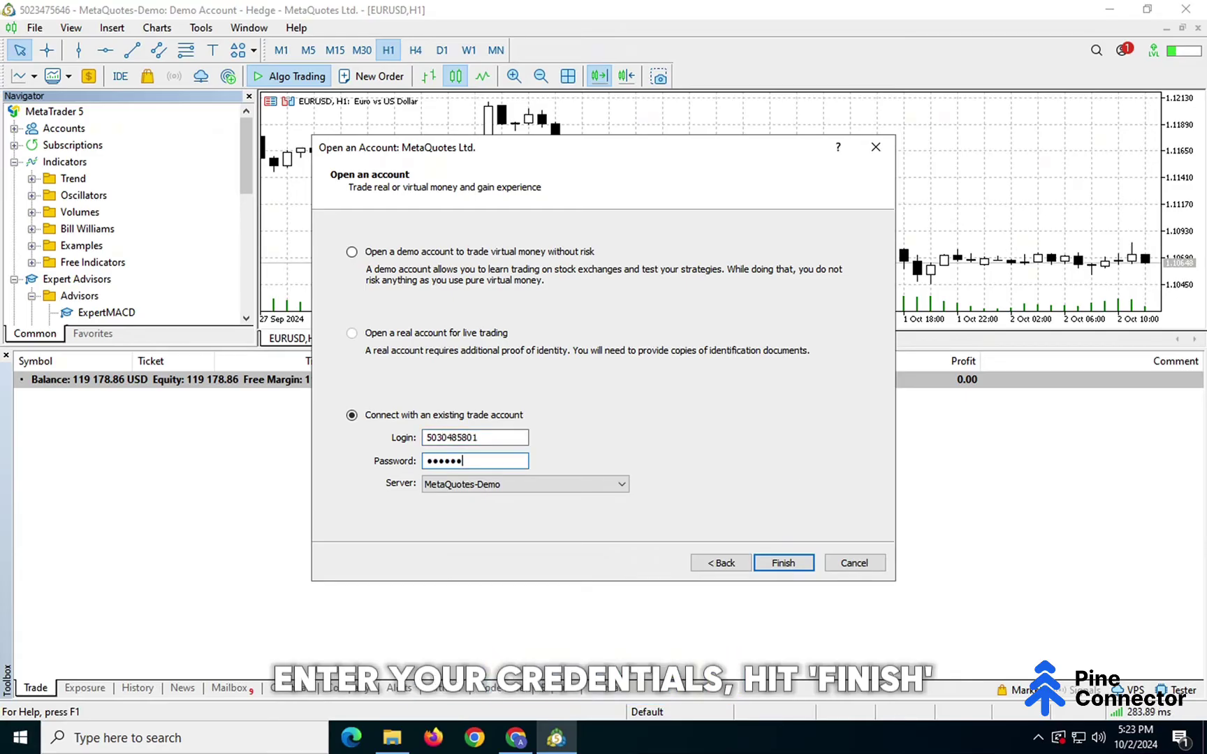
{"action": "left_click", "coordinate": [783, 563]}
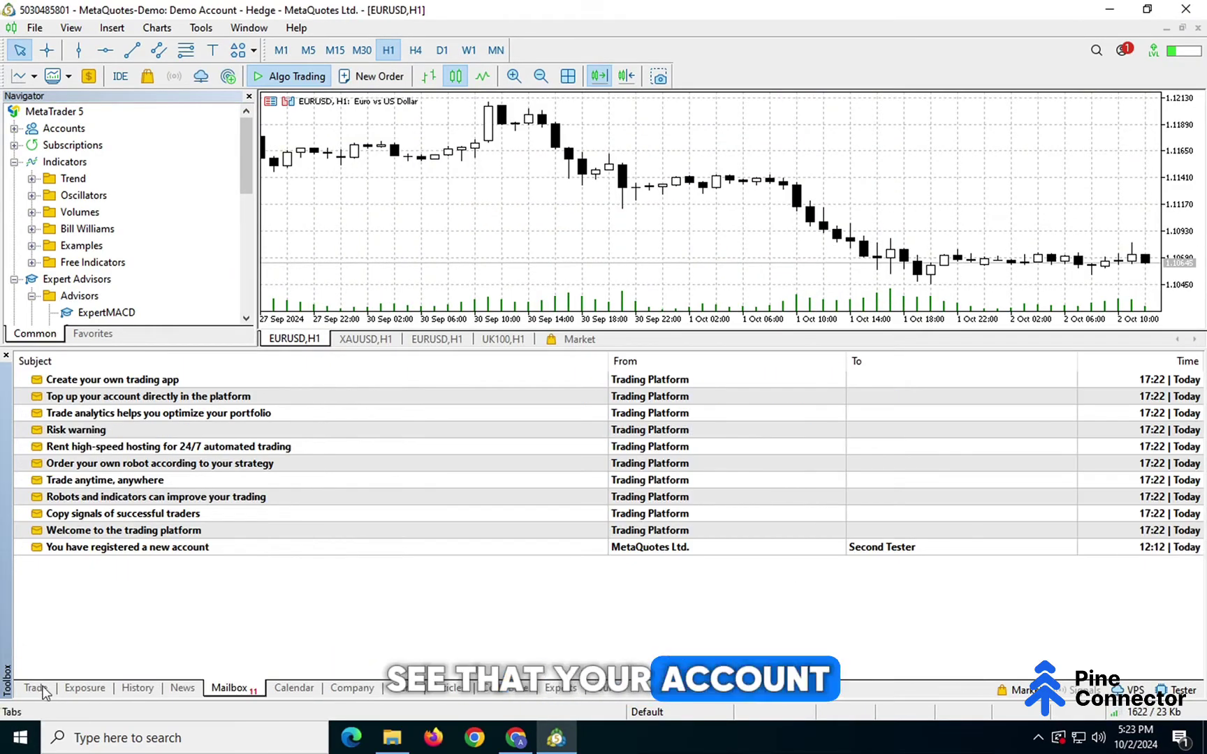
{"action": "left_click", "coordinate": [31, 688]}
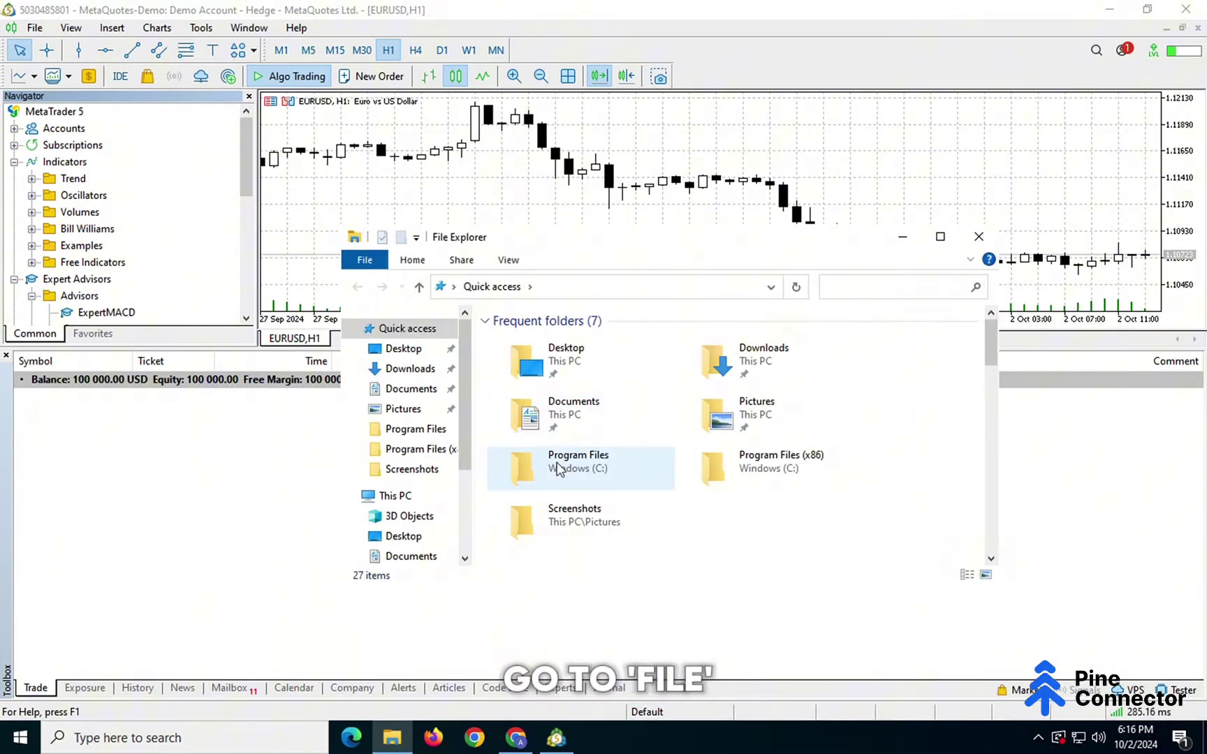
Step: Duplicate the MetaTrader 5 folder in C:\Program Files (x86) as 'MetaTrader 5 - Copy'
{"action": "left_click", "coordinate": [395, 496]}
{"action": "double_click", "coordinate": [556, 548]}
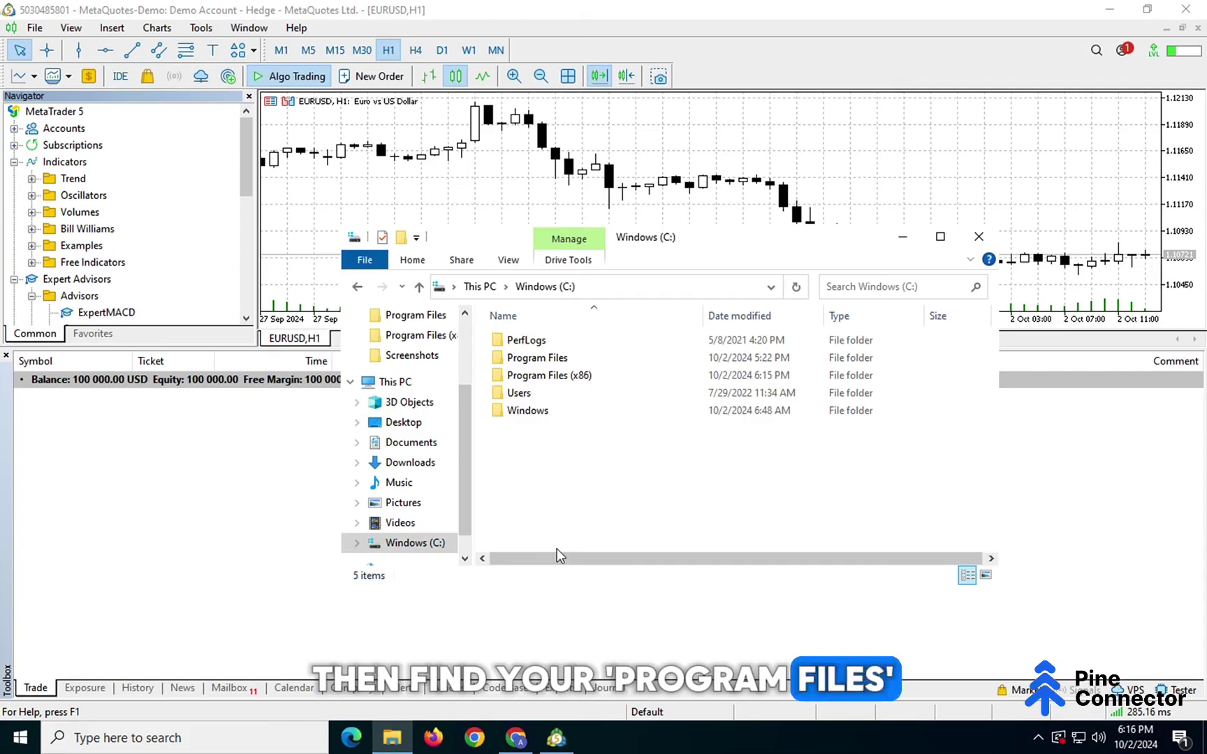
{"action": "double_click", "coordinate": [549, 376]}
{"action": "scroll", "coordinate": [549, 433], "scroll_direction": "down", "scroll_amount": 5}
{"action": "left_click", "coordinate": [534, 459]}
{"action": "key", "text": "ctrl+c"}
{"action": "key", "text": "ctrl+v"}
Step: Launch a second terminal from terminal64 inside 'MetaTrader 5 - Copy'
{"action": "double_click", "coordinate": [585, 459]}
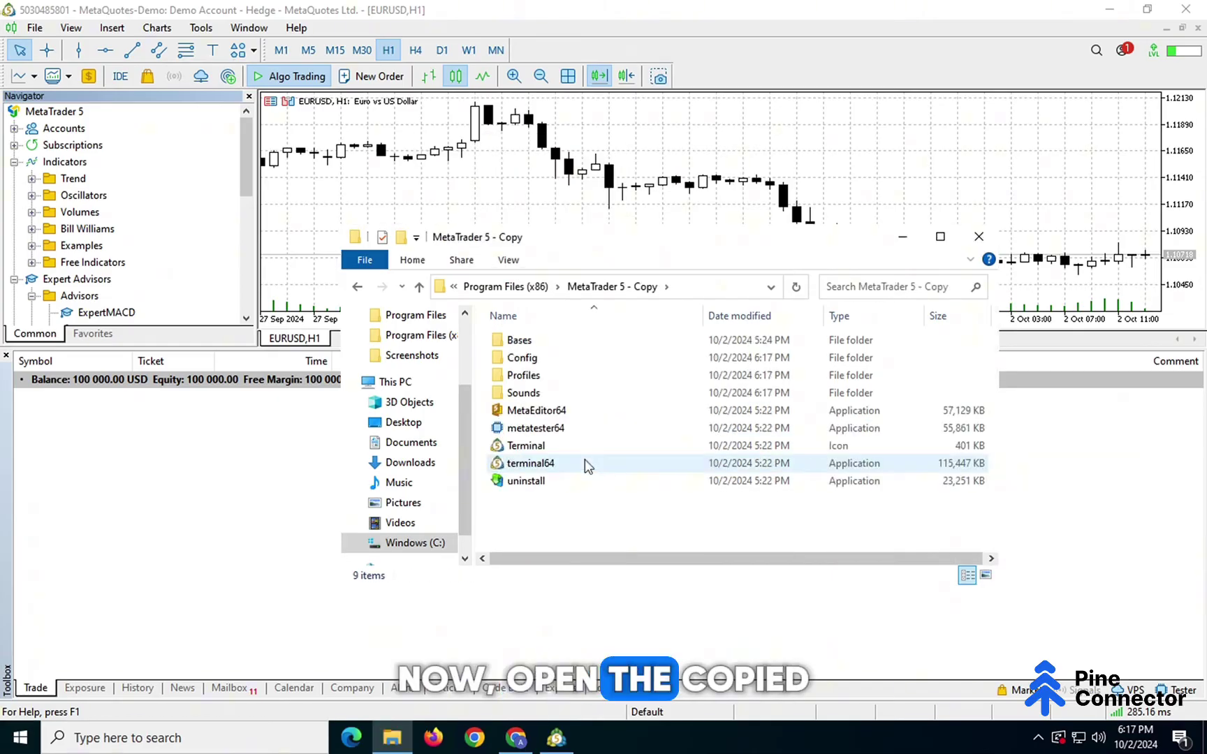
{"action": "left_click", "coordinate": [536, 462]}
{"action": "double_click", "coordinate": [582, 463]}
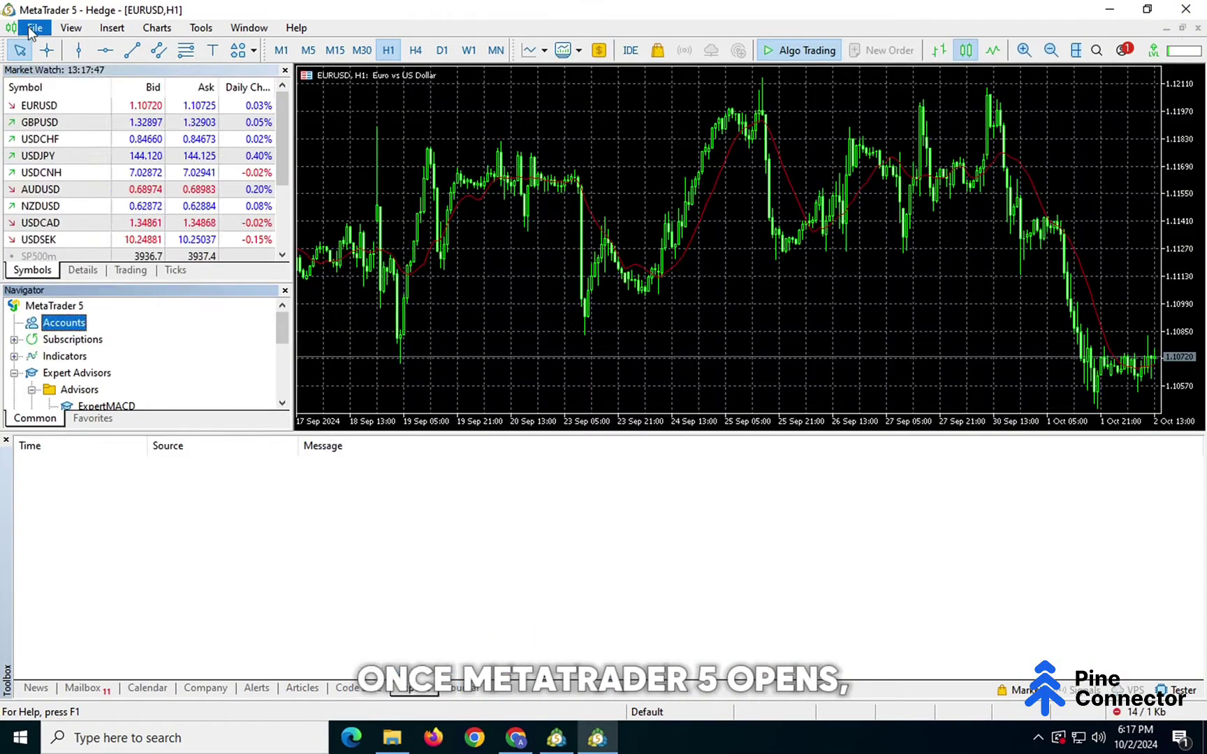
{"action": "left_click", "coordinate": [34, 27]}
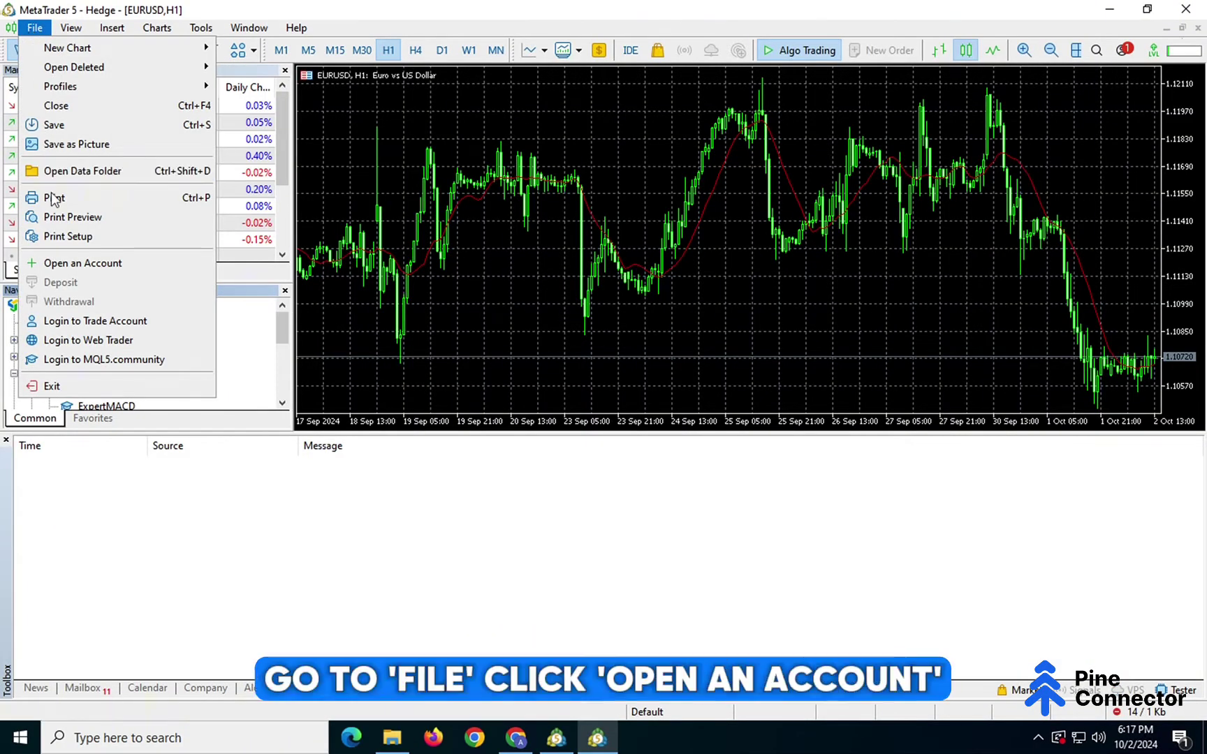
Step: Register a new MetaQuotes Ltd. demo account in the second terminal and show its Trade tab
{"action": "left_click", "coordinate": [62, 263]}
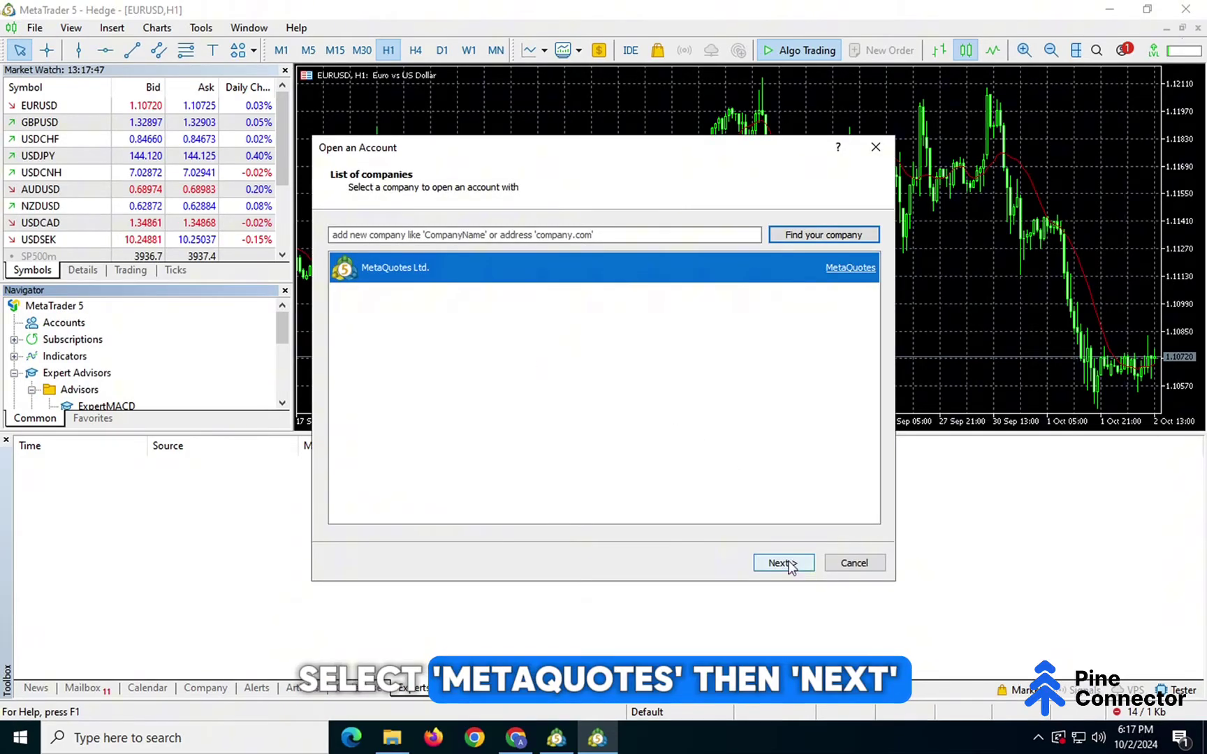
{"action": "left_click", "coordinate": [791, 565]}
{"action": "left_click", "coordinate": [781, 563]}
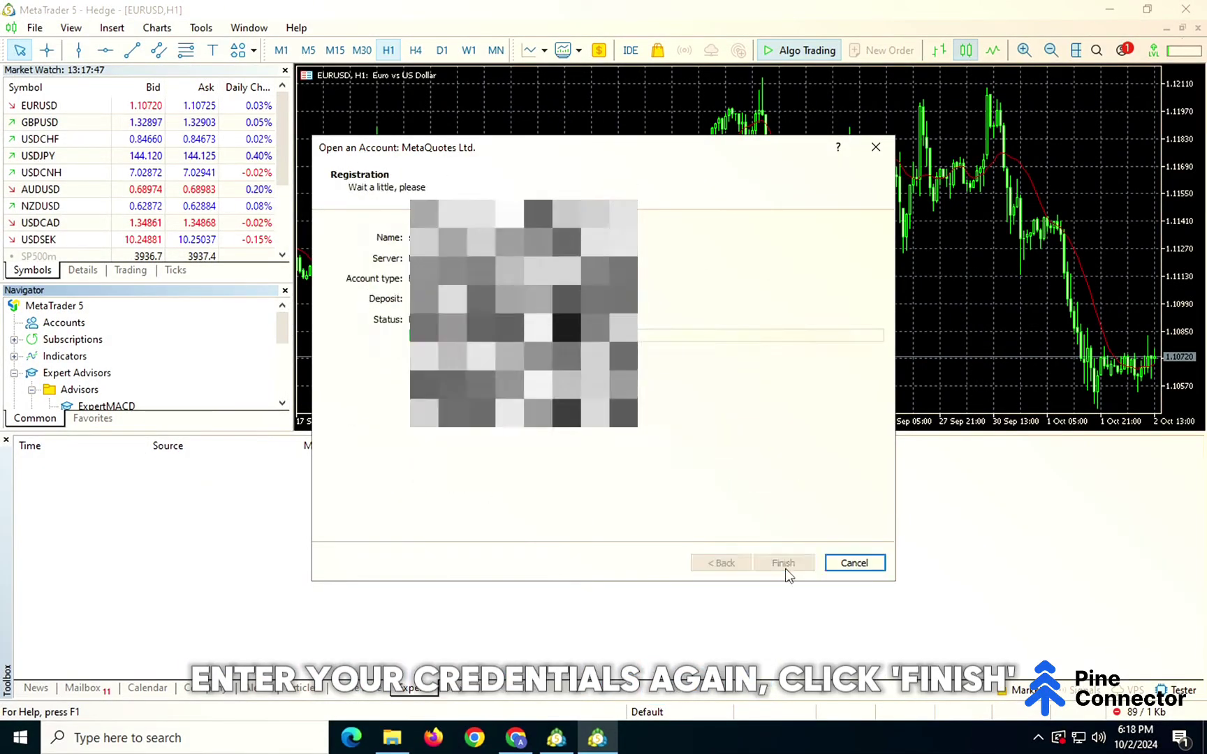
{"action": "left_click", "coordinate": [786, 563]}
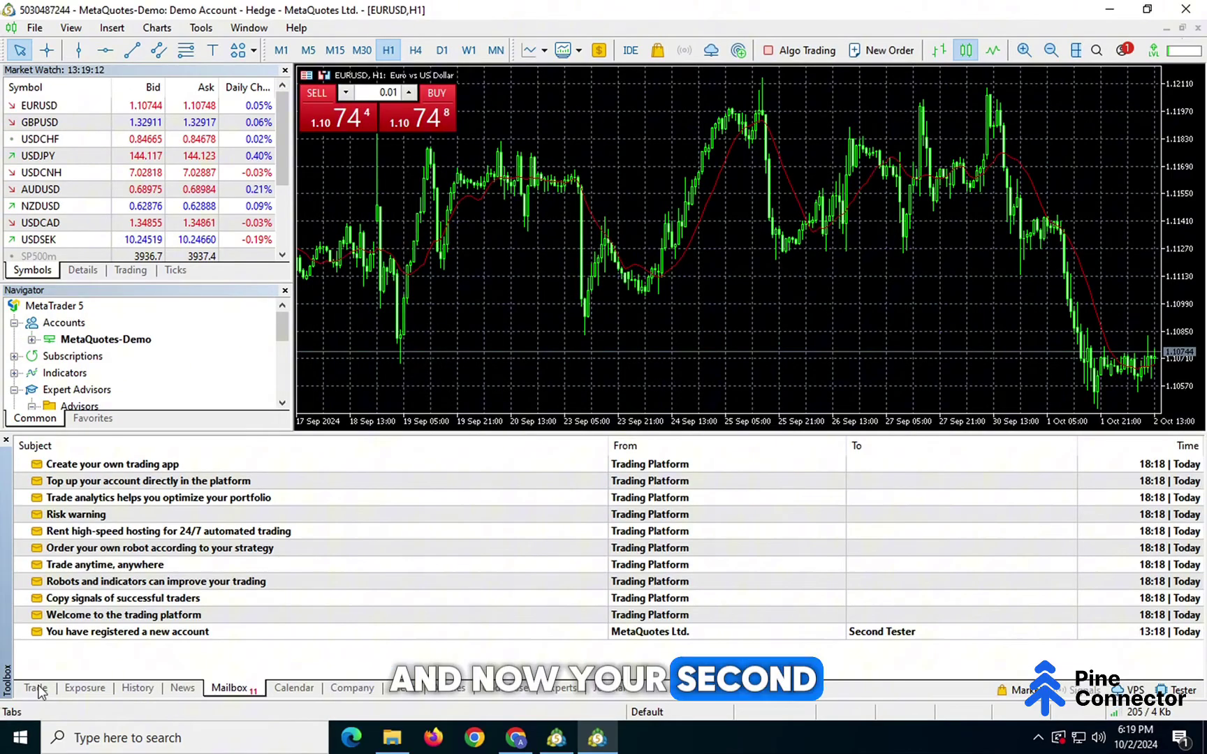
{"action": "left_click", "coordinate": [39, 691]}
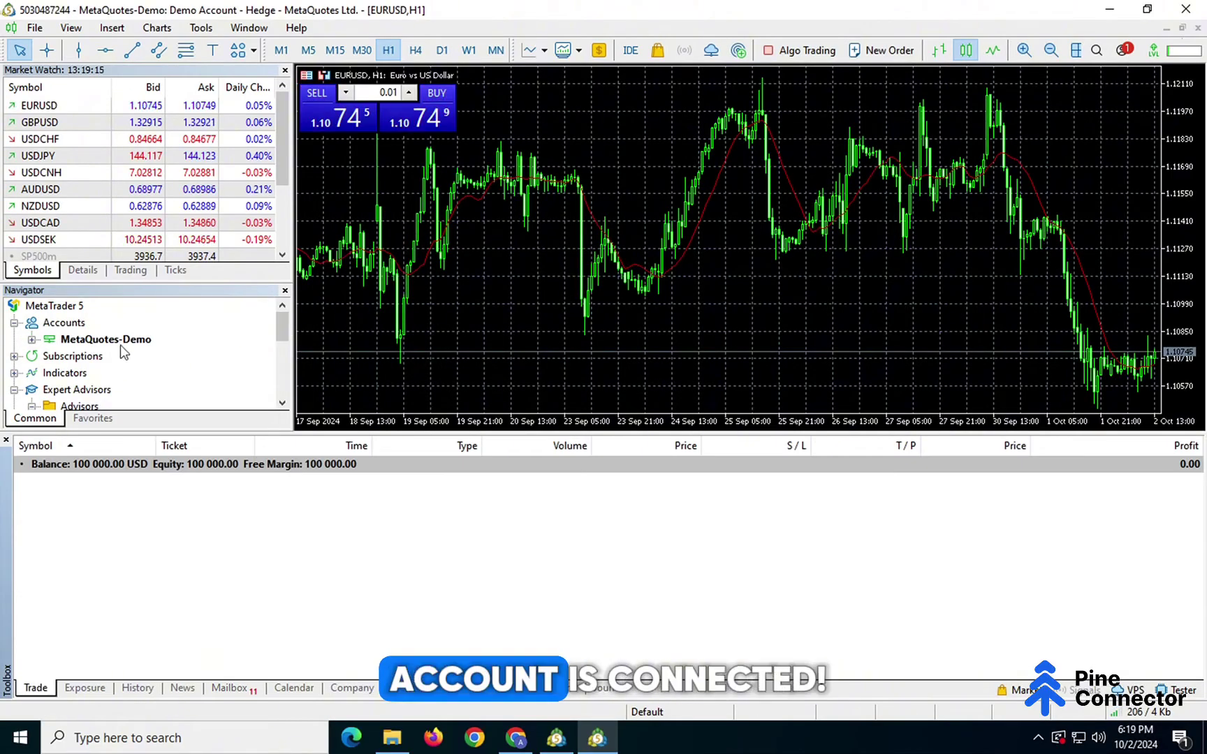
Step: Copy the MetaTrader 5 folder in Program Files (x86) again to create 'MetaTrader 5 - Copy (2)'
{"action": "left_click", "coordinate": [393, 744]}
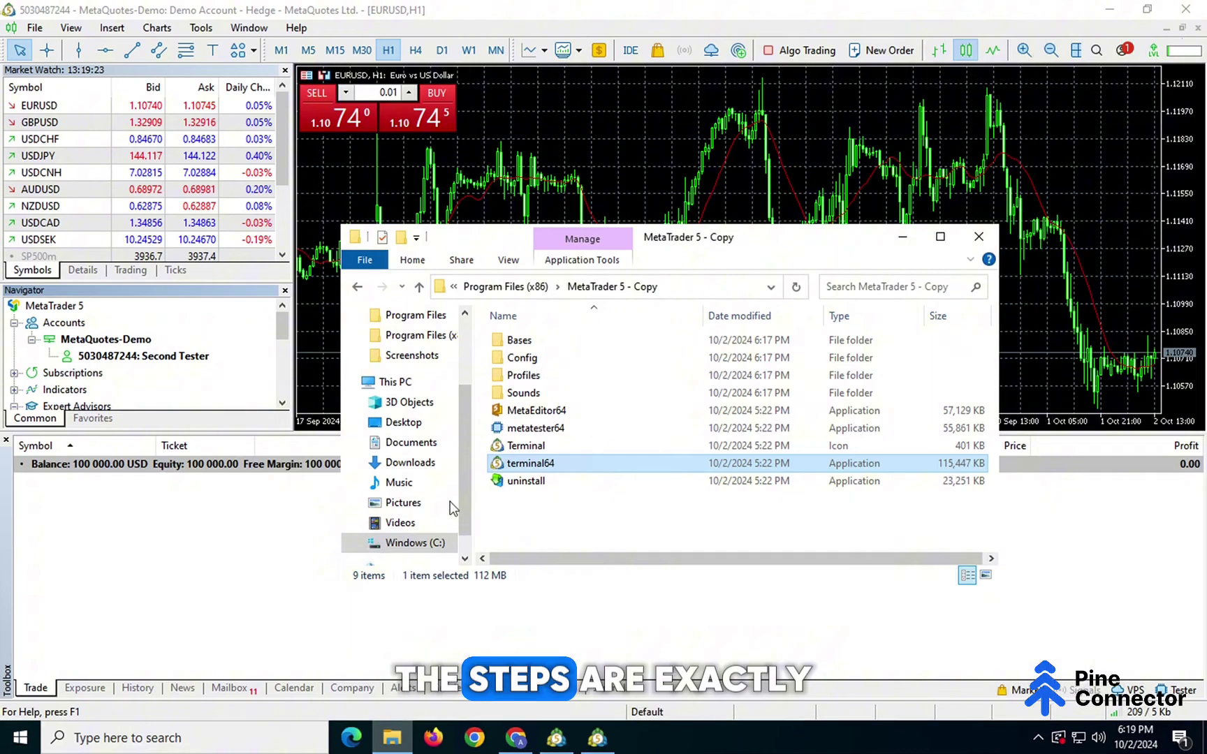
{"action": "left_click", "coordinate": [392, 382]}
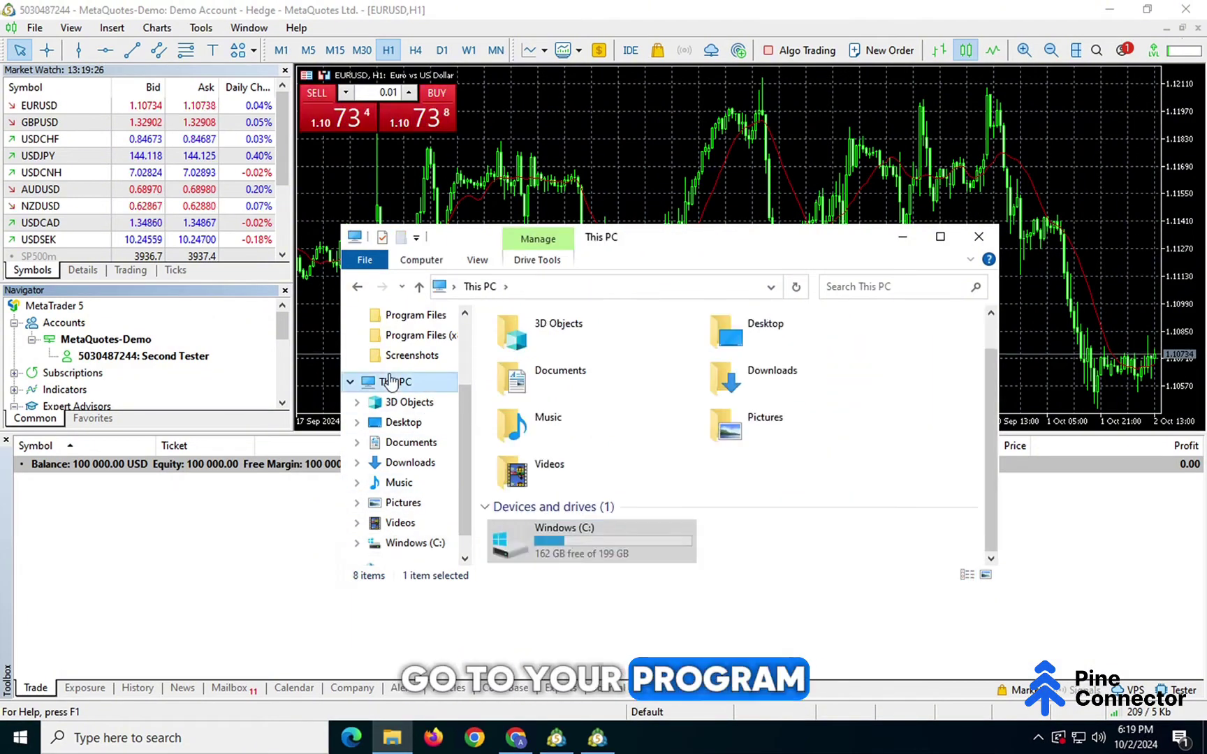
{"action": "double_click", "coordinate": [590, 541]}
{"action": "double_click", "coordinate": [537, 375]}
{"action": "left_click_drag", "start_coordinate": [991, 335], "coordinate": [993, 440]}
{"action": "left_click", "coordinate": [565, 453]}
{"action": "right_click", "coordinate": [565, 453]}
{"action": "left_click", "coordinate": [616, 336]}
{"action": "key", "text": "ctrl+v"}
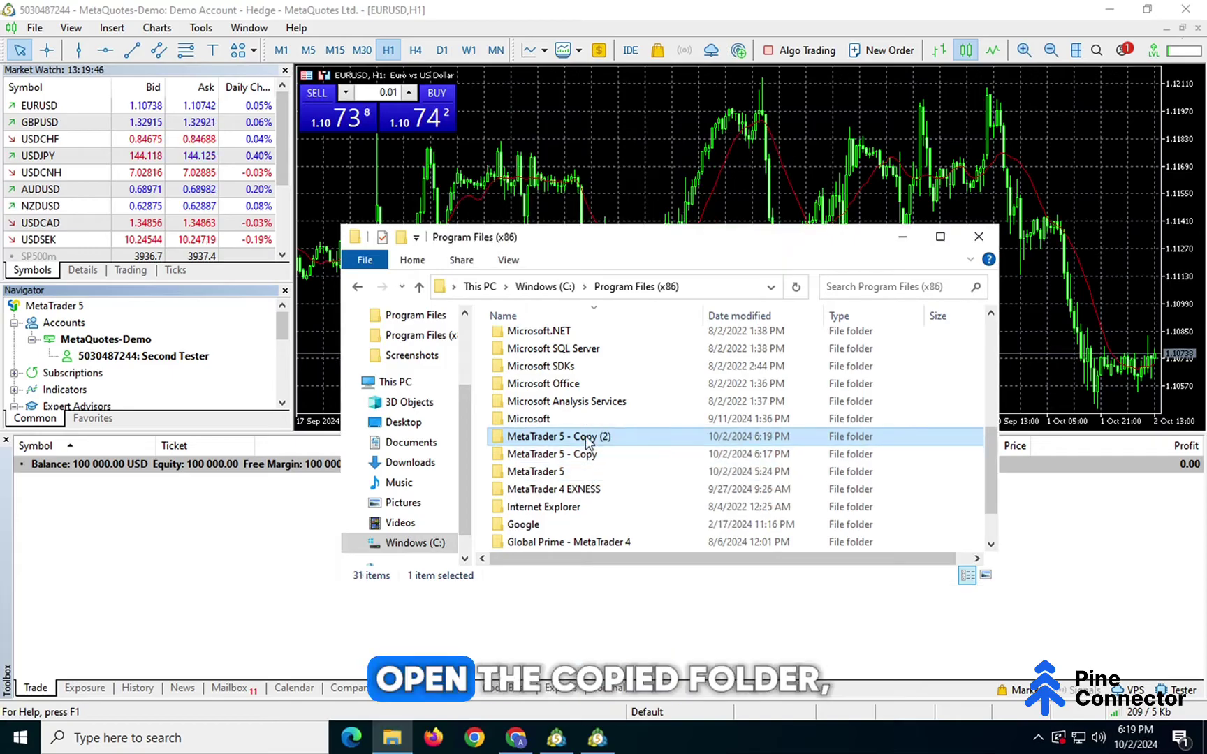
Step: Launch a third terminal from terminal64 inside 'MetaTrader 5 - Copy (2)'
{"action": "double_click", "coordinate": [585, 436]}
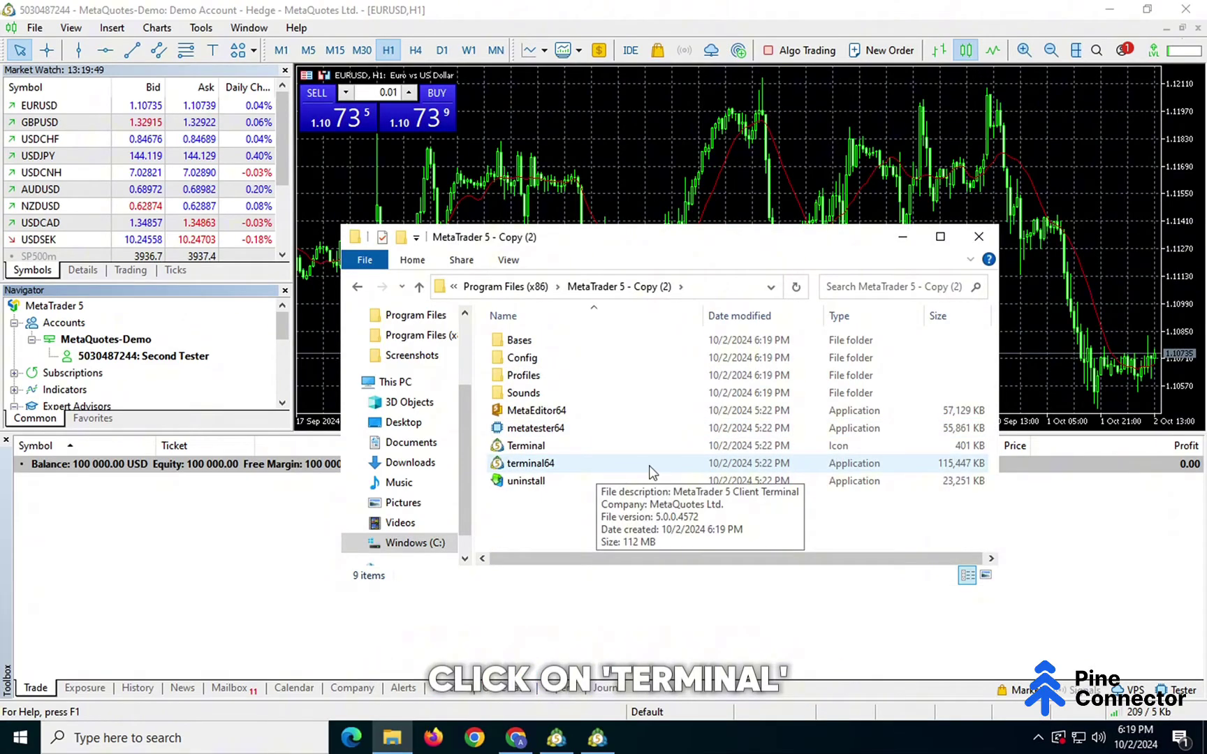
{"action": "double_click", "coordinate": [538, 463]}
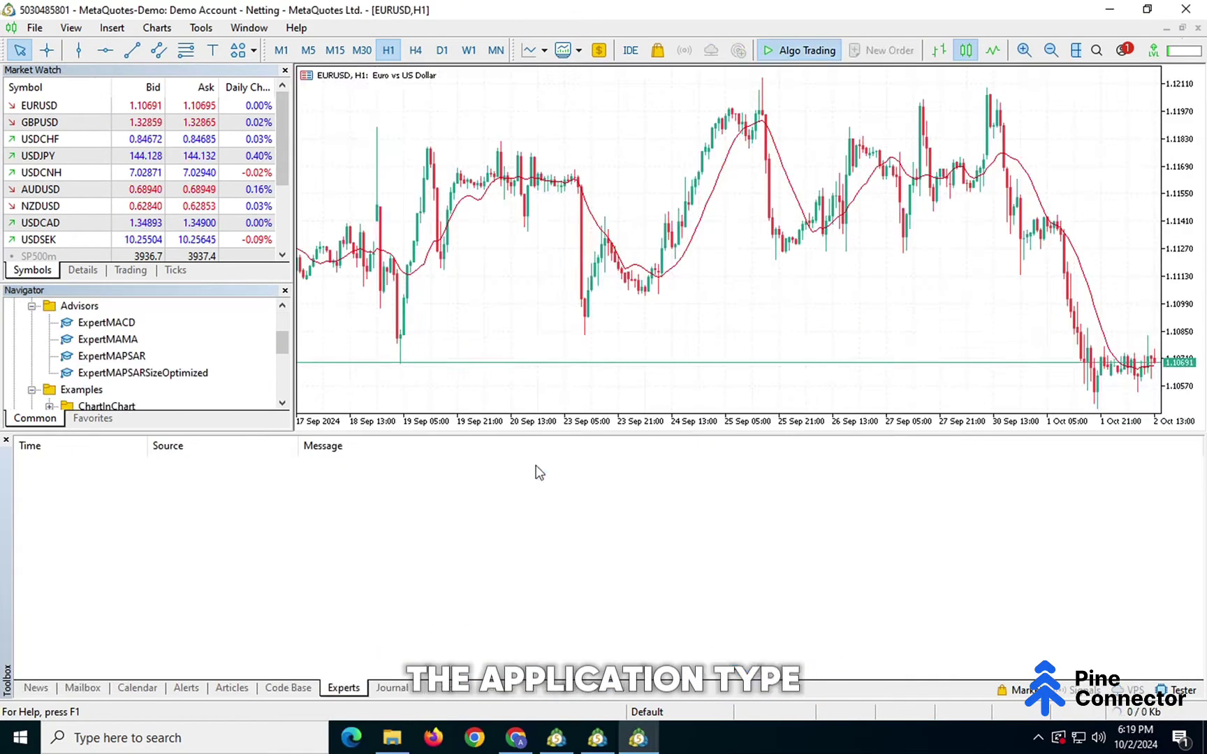
{"action": "left_click", "coordinate": [282, 317]}
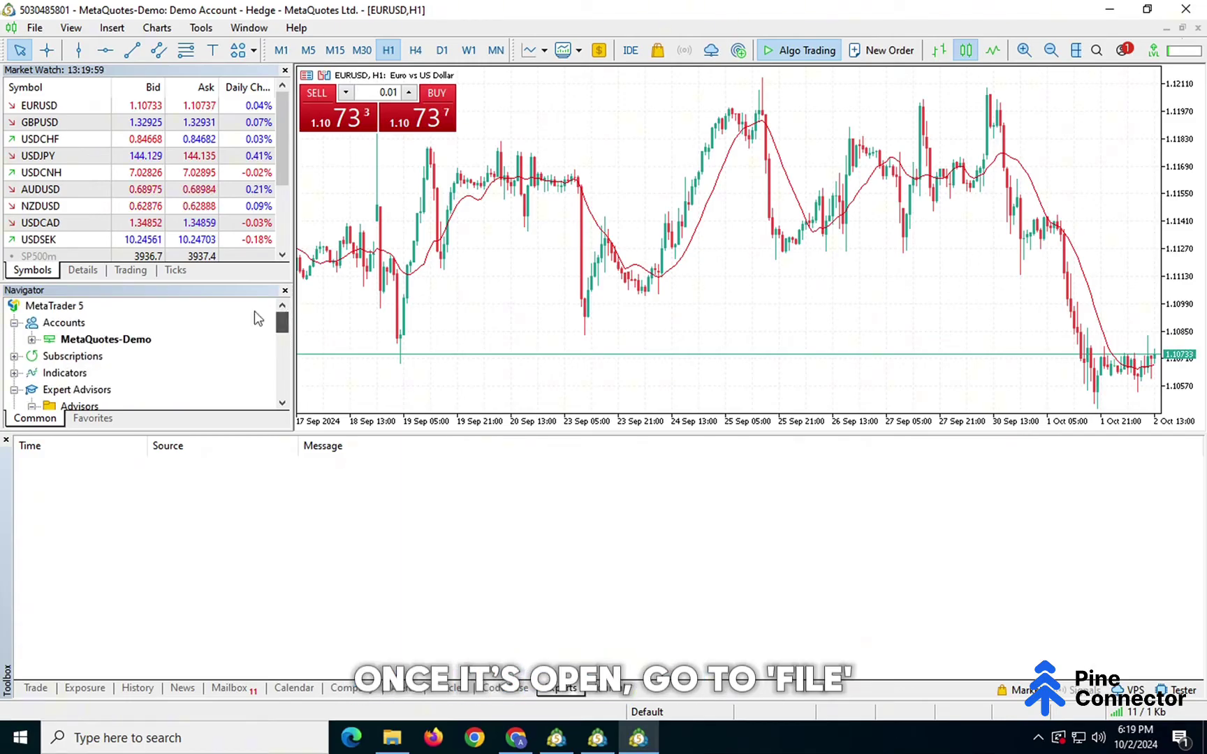
Step: Register a new MetaQuotes Ltd. demo account in the third terminal, agreeing to the terms
{"action": "left_click", "coordinate": [34, 27]}
{"action": "left_click", "coordinate": [81, 262]}
{"action": "left_click", "coordinate": [783, 563]}
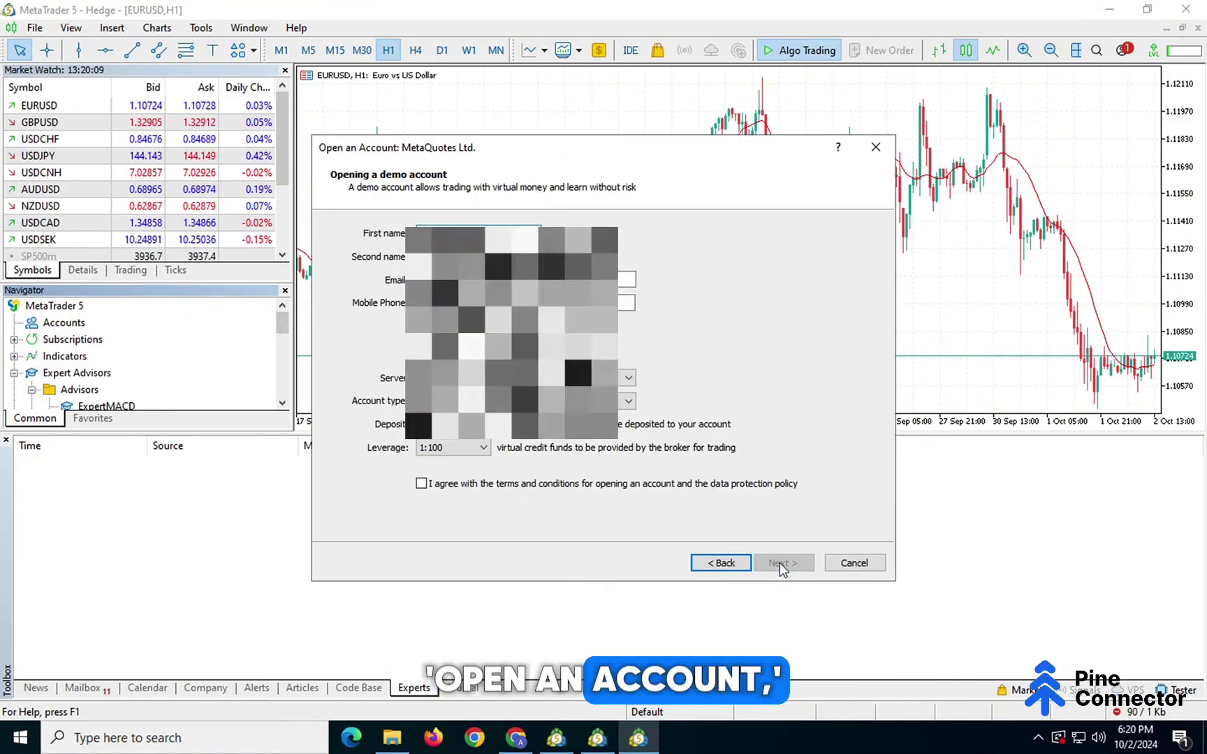
{"action": "left_click", "coordinate": [421, 483]}
{"action": "left_click", "coordinate": [783, 562]}
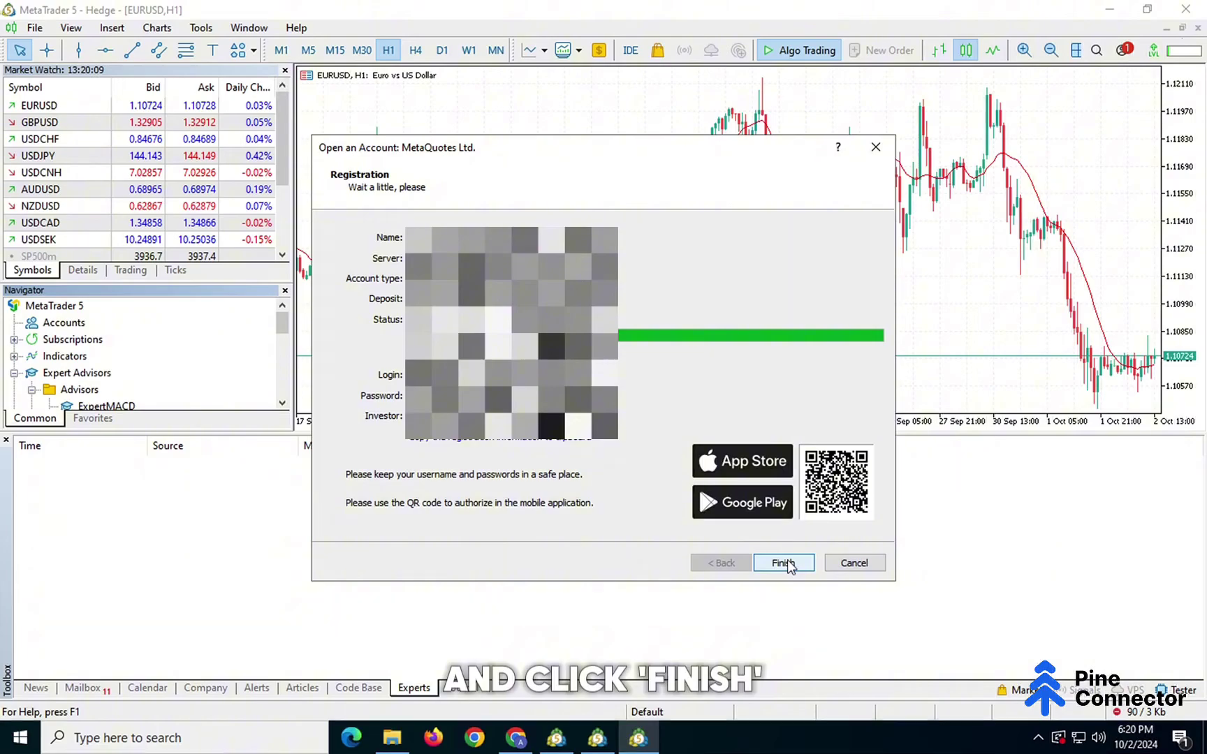
{"action": "left_click", "coordinate": [783, 563]}
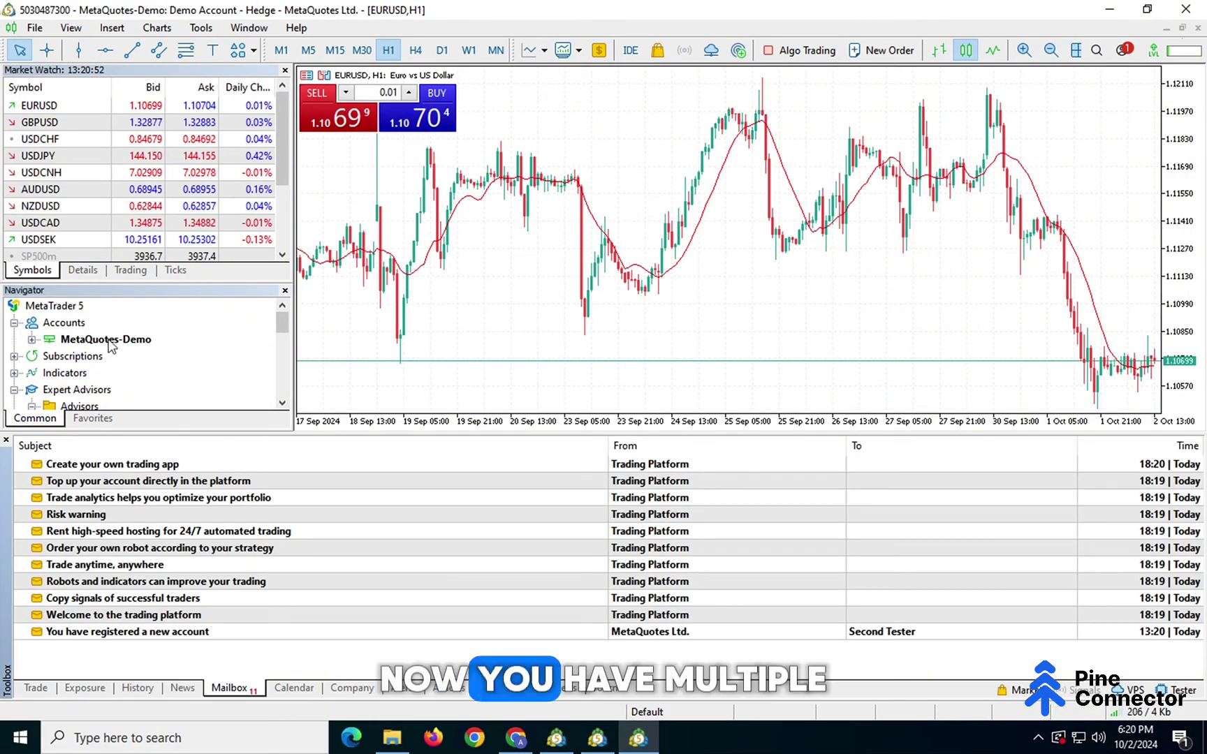
Step: Download the MetaTrader 5 EA from the PineConnector portal's Downloads page
{"action": "left_click", "coordinate": [556, 739]}
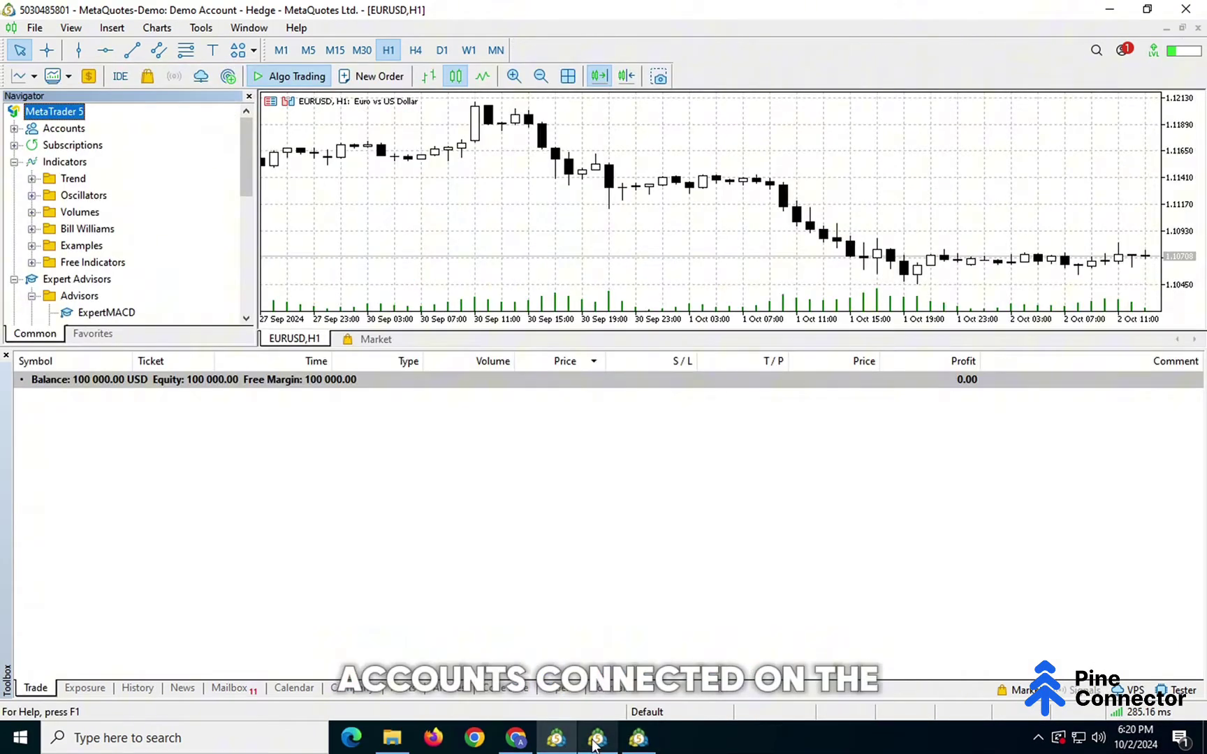
{"action": "left_click", "coordinate": [596, 738]}
{"action": "left_click", "coordinate": [554, 737]}
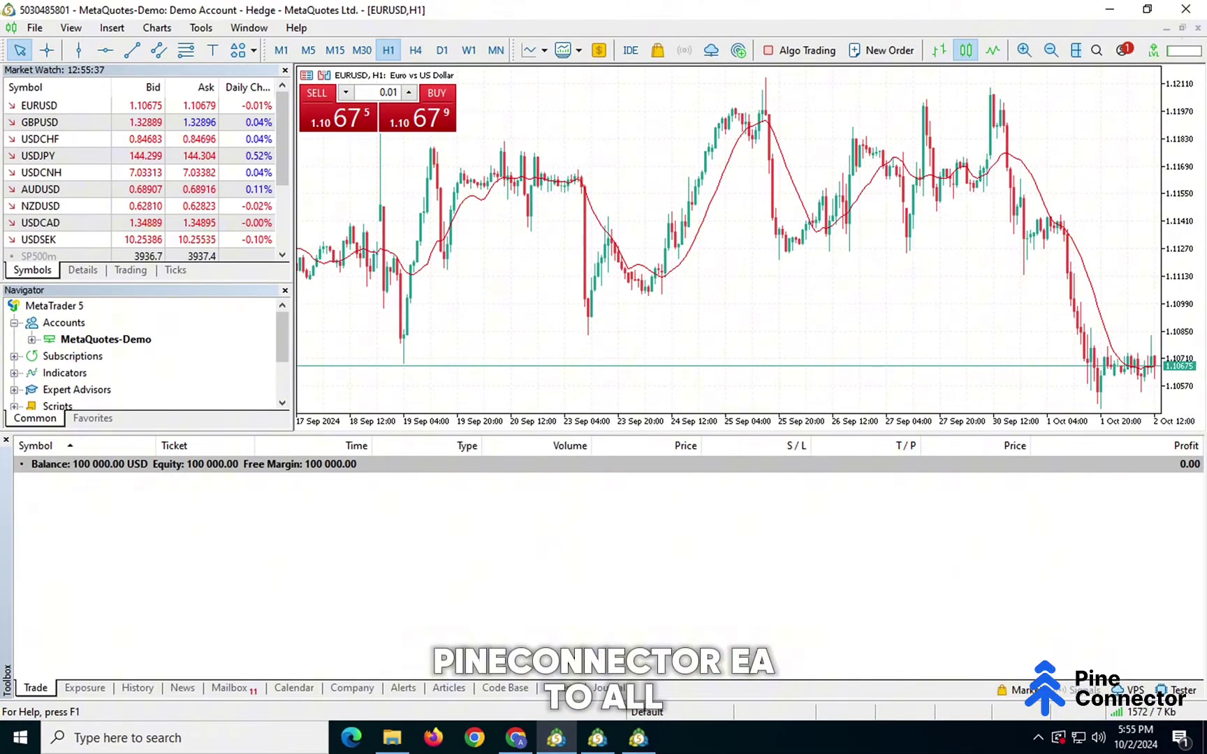
{"action": "left_click", "coordinate": [517, 739]}
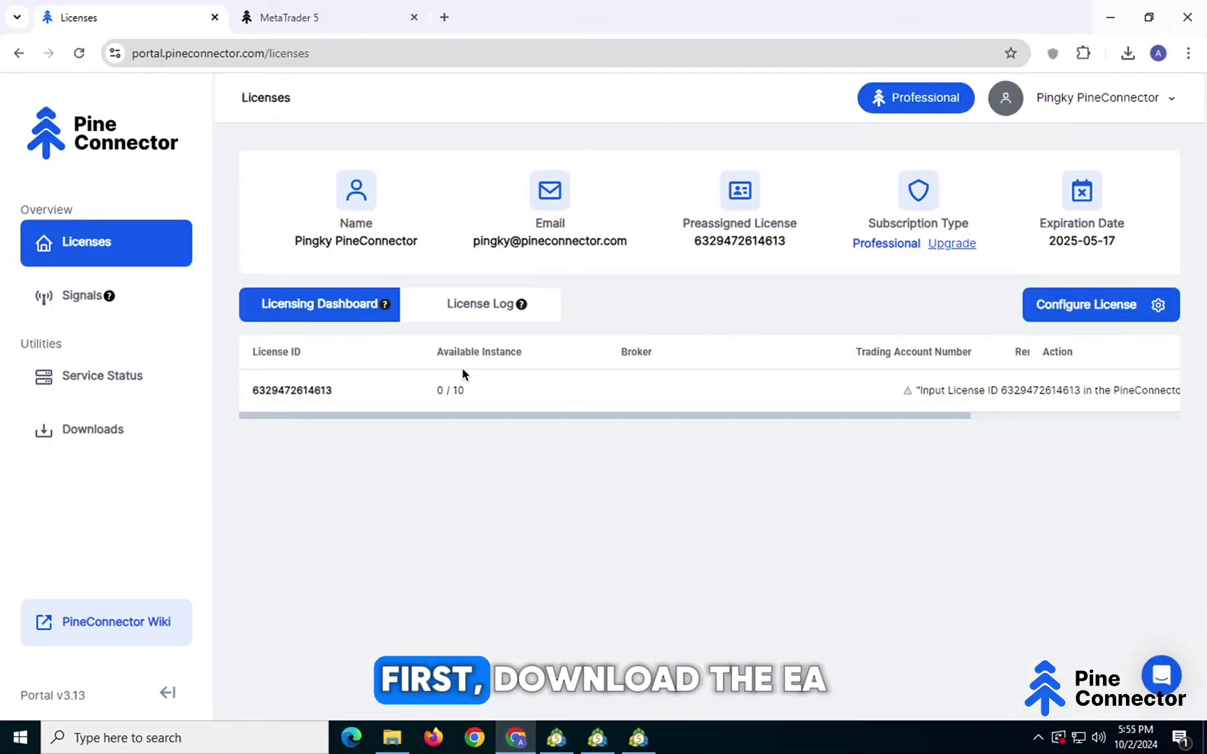
{"action": "left_click", "coordinate": [89, 428]}
{"action": "left_click", "coordinate": [941, 407]}
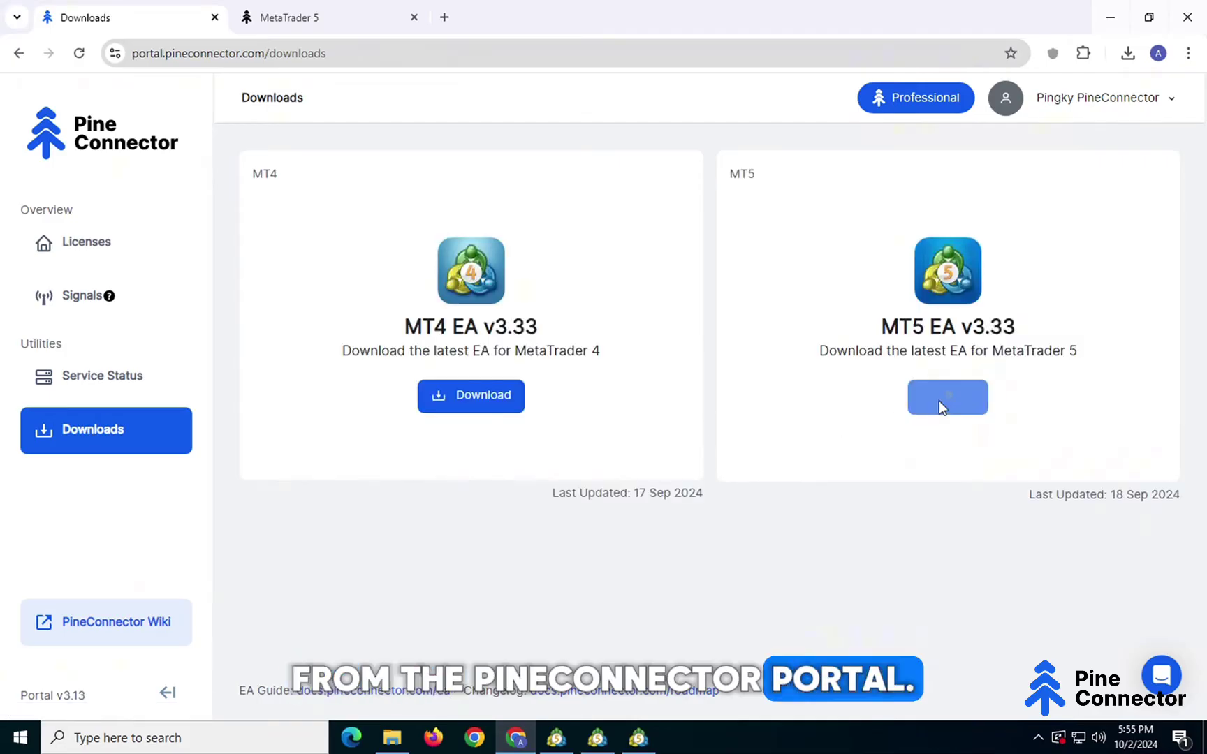
Step: Copy PineConnector-MT5-v3.33 from Downloads into the terminal's data folder MQL5\Experts
{"action": "left_click", "coordinate": [557, 739]}
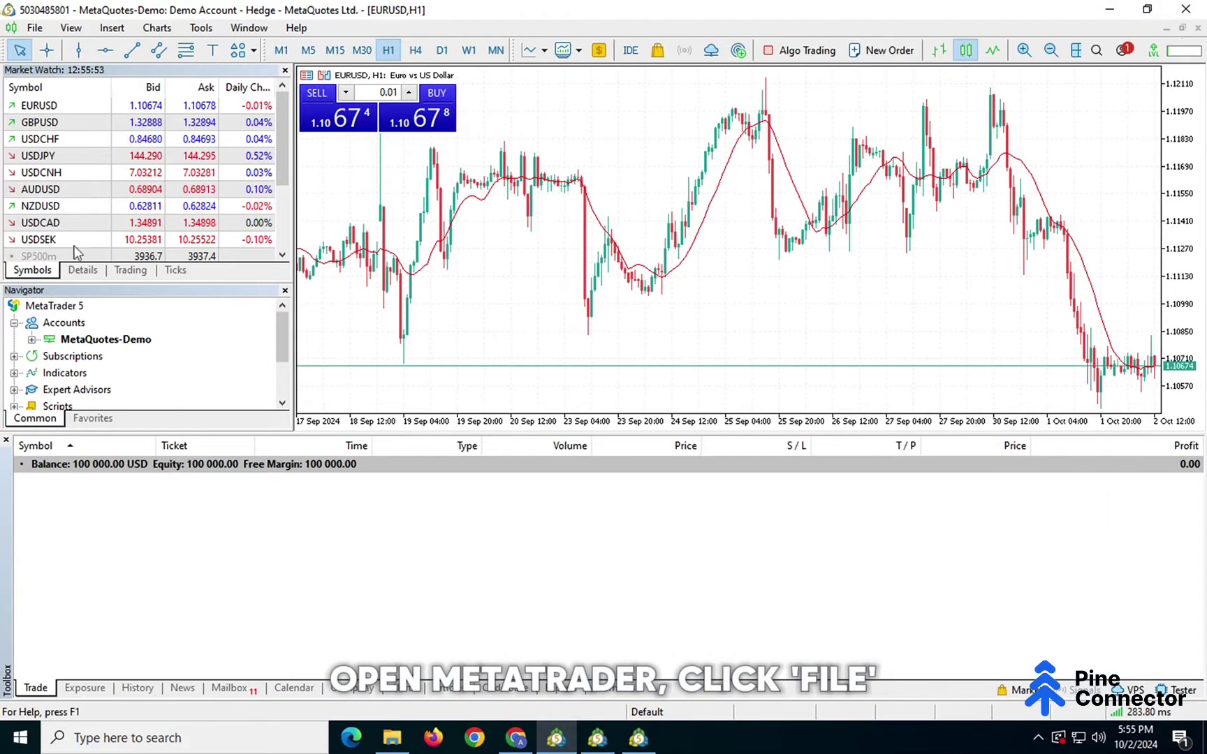
{"action": "left_click", "coordinate": [35, 28]}
{"action": "left_click", "coordinate": [69, 169]}
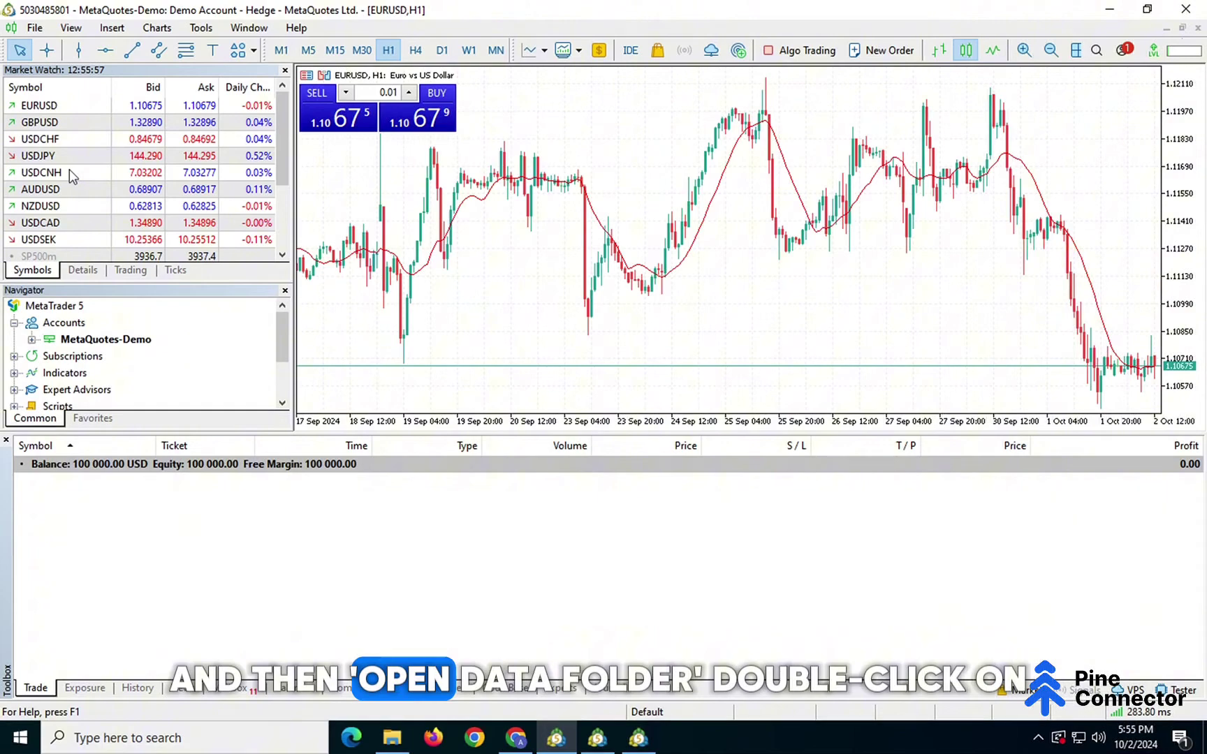
{"action": "left_click", "coordinate": [432, 484]}
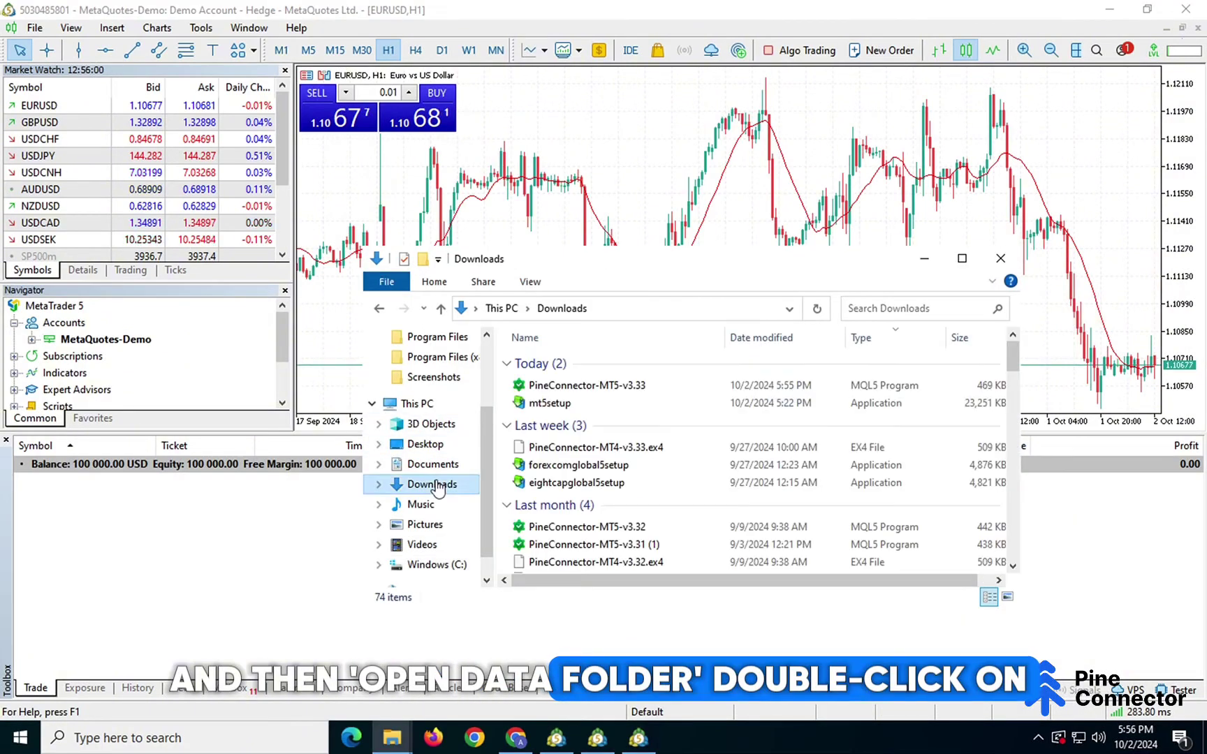
{"action": "left_click", "coordinate": [574, 391]}
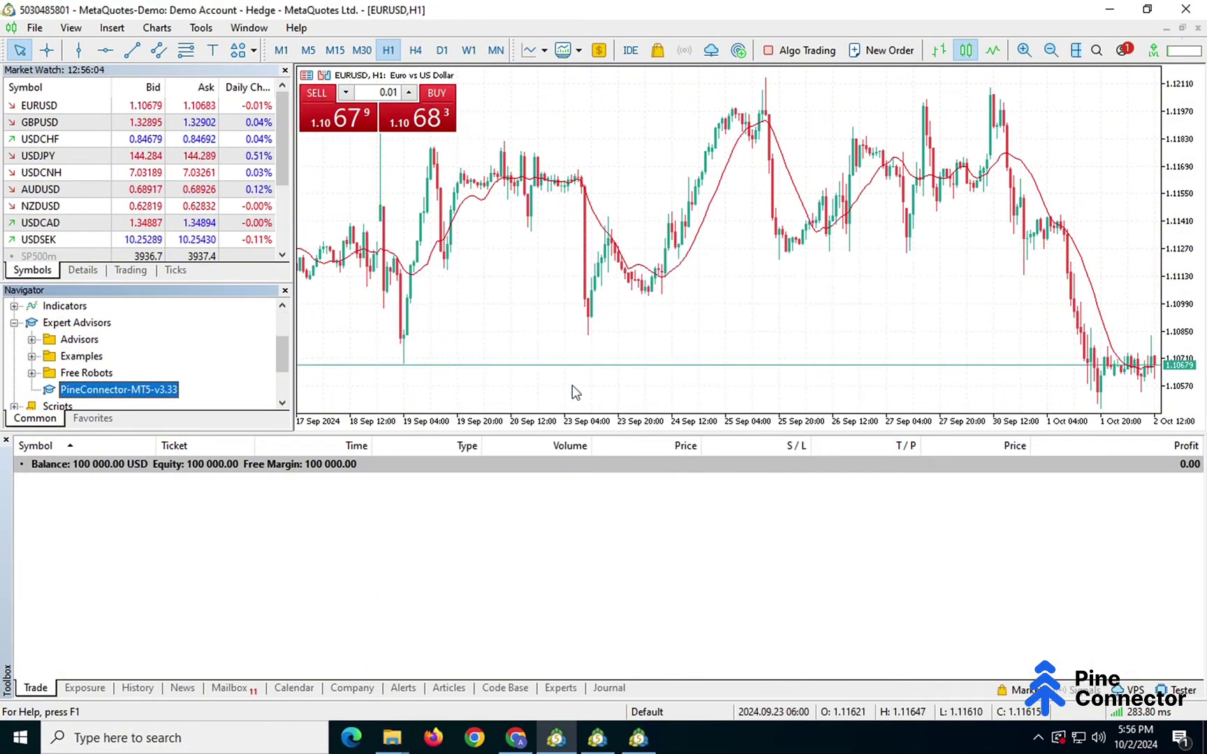
{"action": "left_click", "coordinate": [201, 28]}
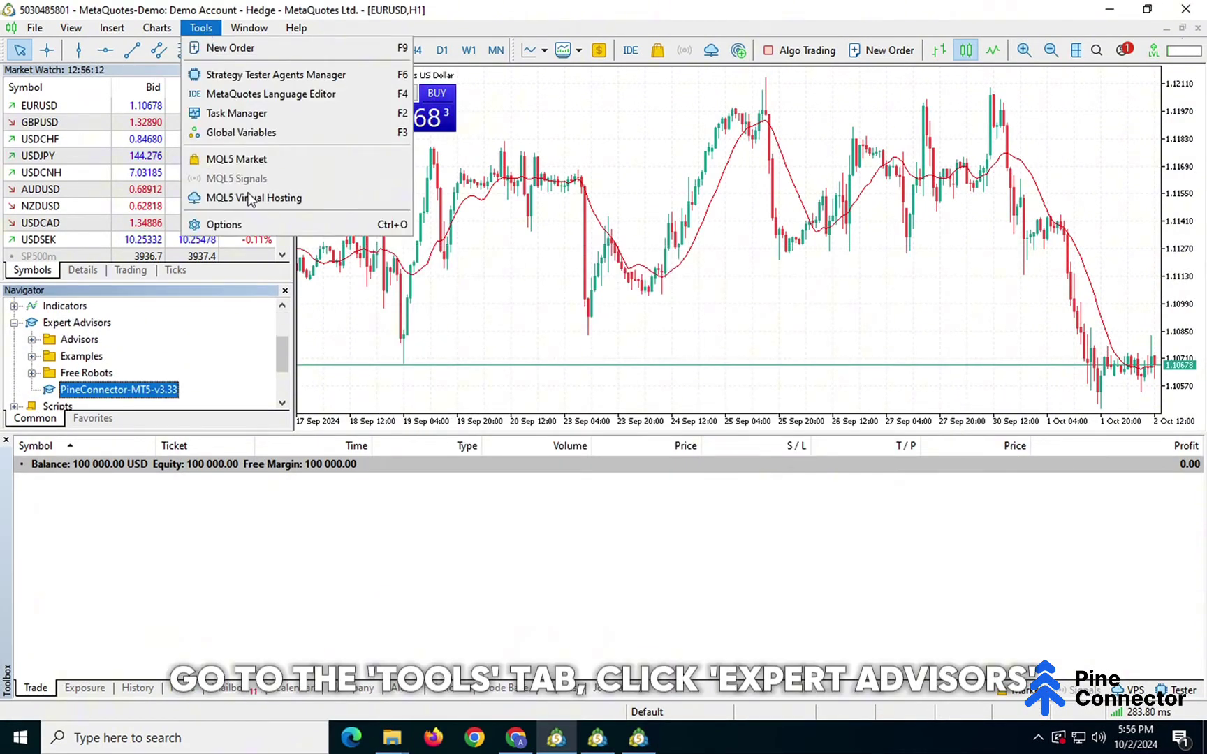
Step: In Options > Expert Advisors, allow algorithmic trading and WebRequest, and add a new URL entry
{"action": "left_click", "coordinate": [250, 222]}
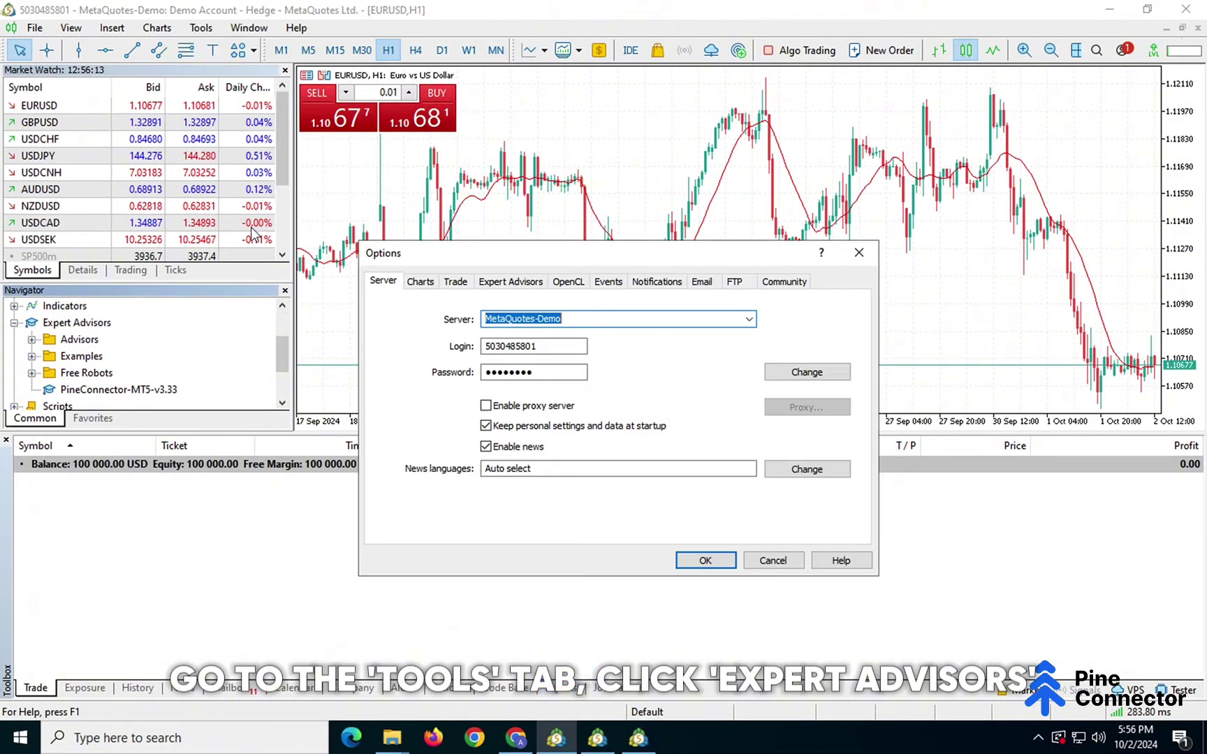
{"action": "left_click", "coordinate": [516, 285]}
{"action": "left_click", "coordinate": [392, 317]}
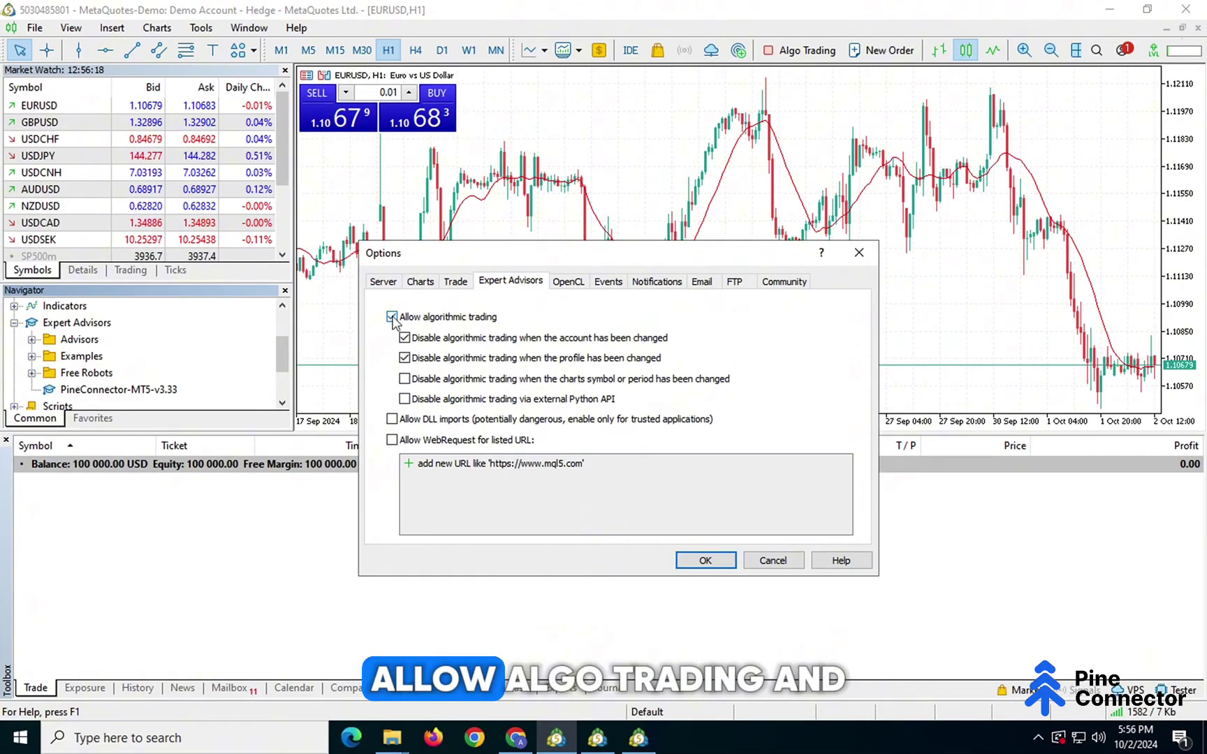
{"action": "left_click", "coordinate": [392, 440]}
{"action": "left_click", "coordinate": [455, 467]}
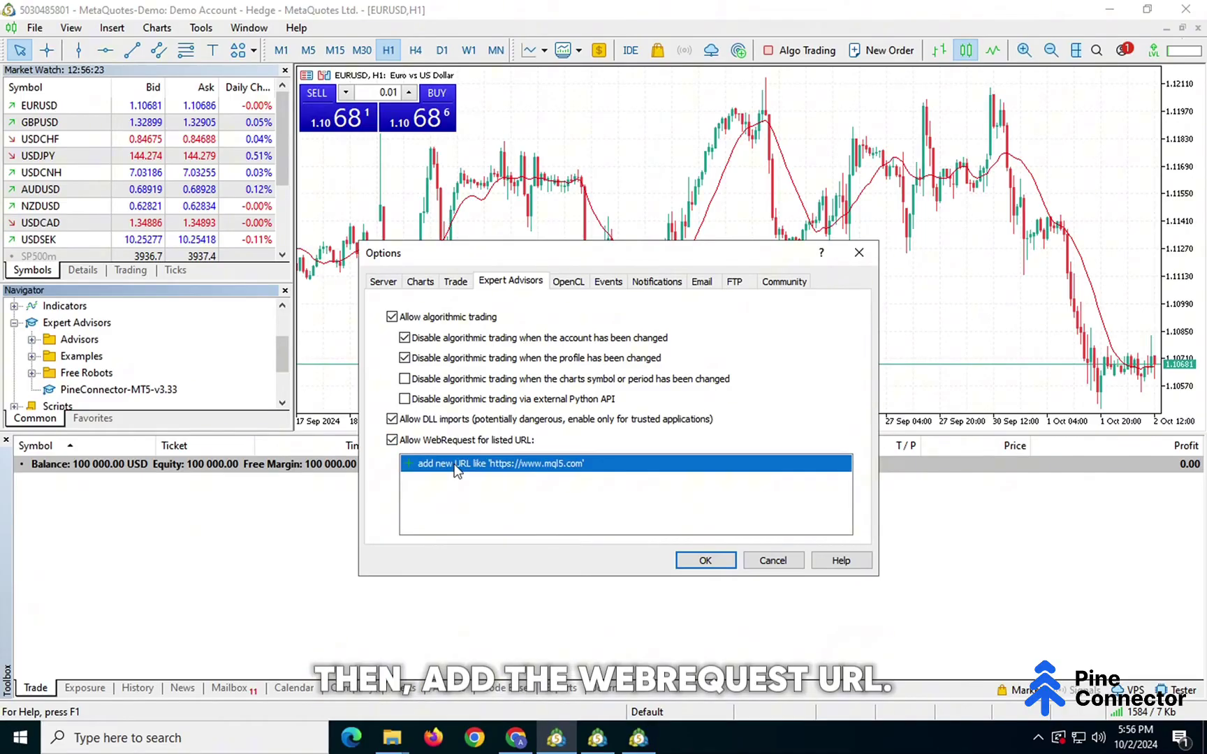
{"action": "left_click", "coordinate": [455, 465]}
Step: Copy the webrequest URL from the PineConnector setup documentation
{"action": "left_click", "coordinate": [517, 736]}
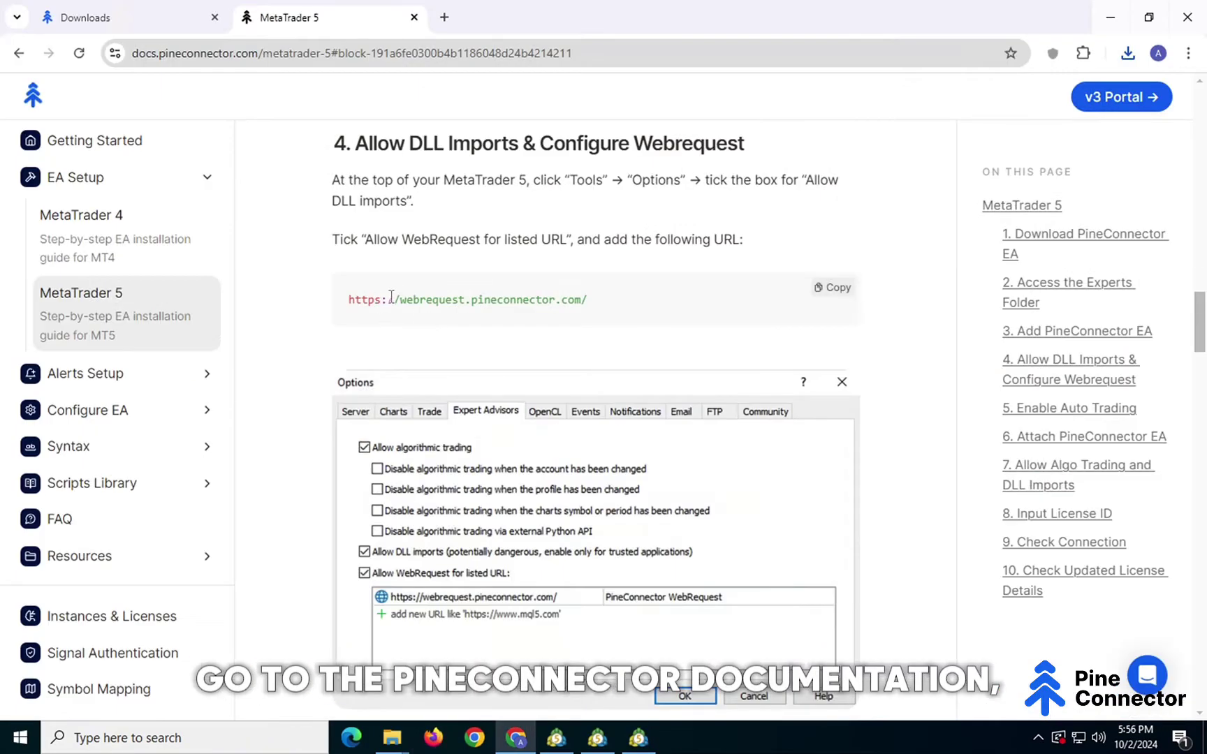
{"action": "left_click", "coordinate": [835, 292]}
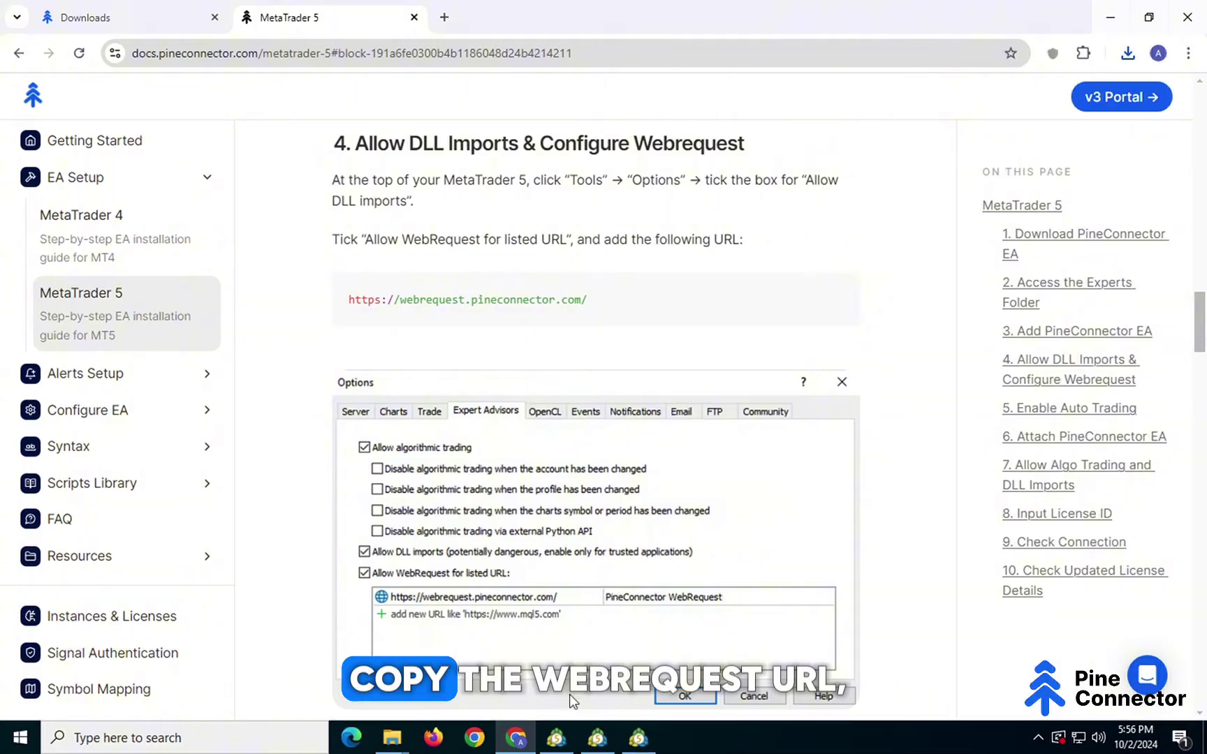
{"action": "left_click", "coordinate": [557, 737]}
Step: Add the PineConnector webrequest URL to the WebRequest list and save the options
{"action": "double_click", "coordinate": [443, 465]}
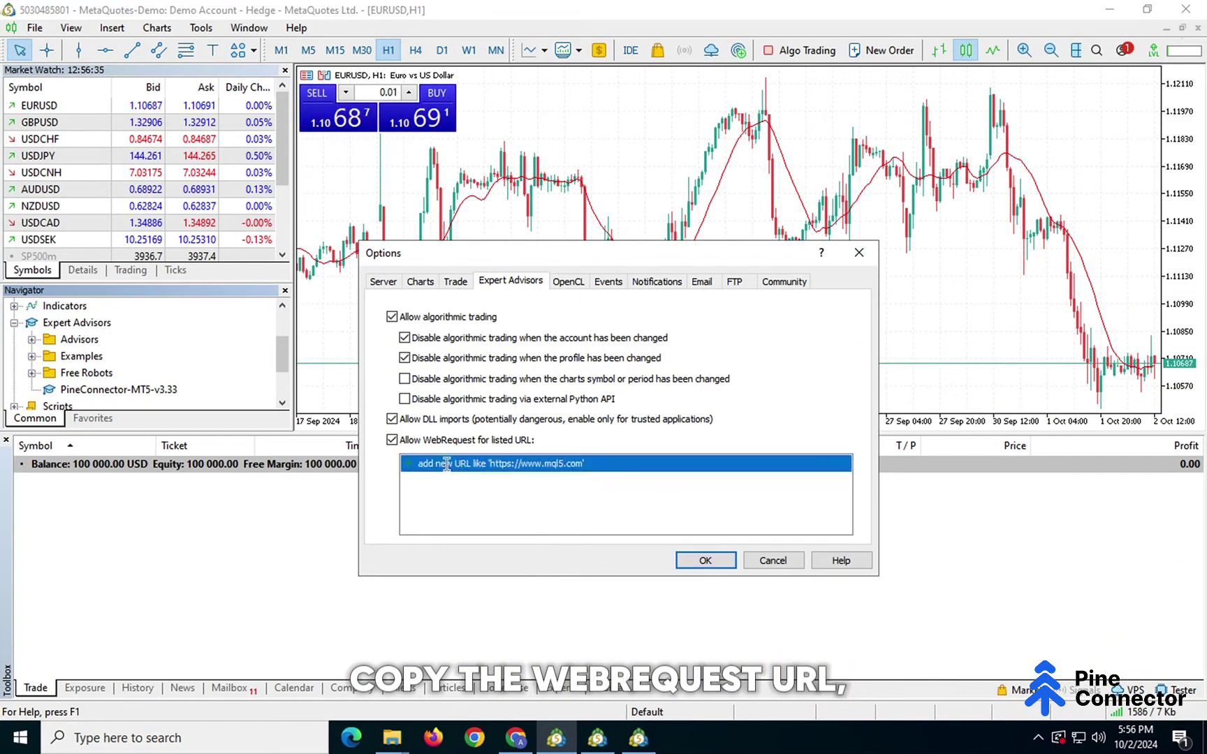
{"action": "key", "text": "ctrl+v"}
{"action": "left_click", "coordinate": [704, 561]}
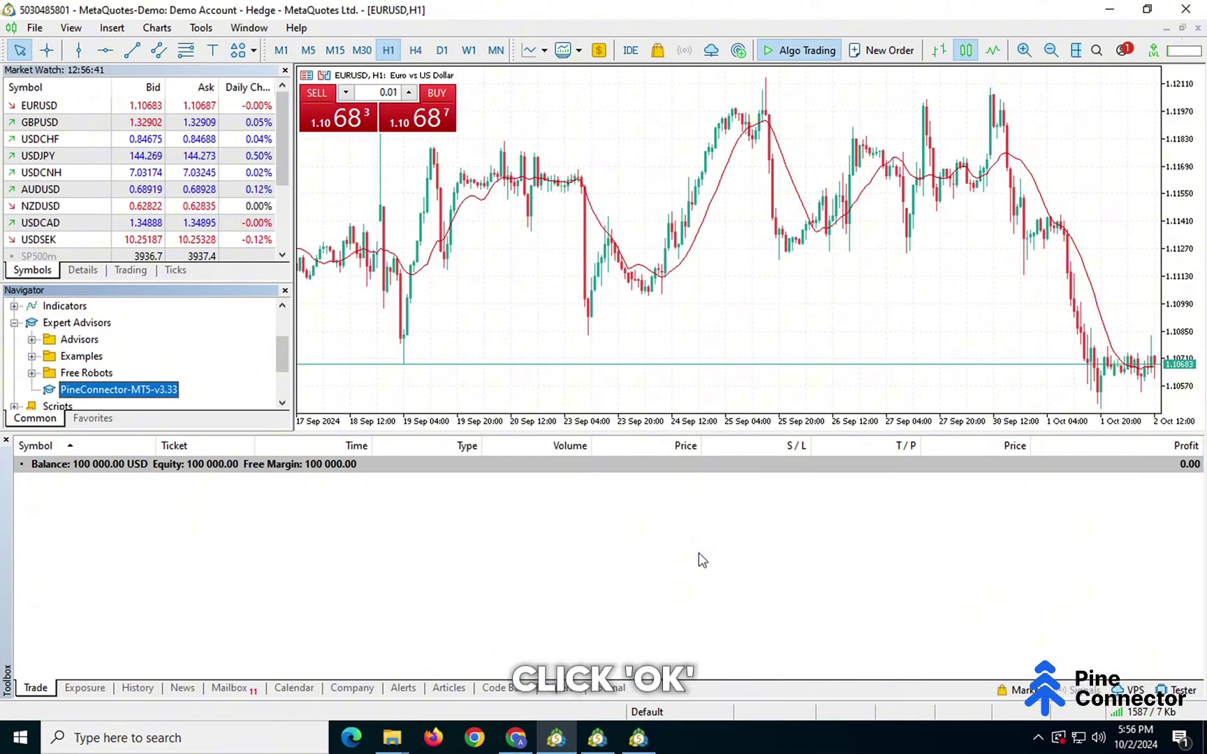
Step: Attach the PineConnector EA to the chart and edit its License ID input
{"action": "double_click", "coordinate": [154, 391]}
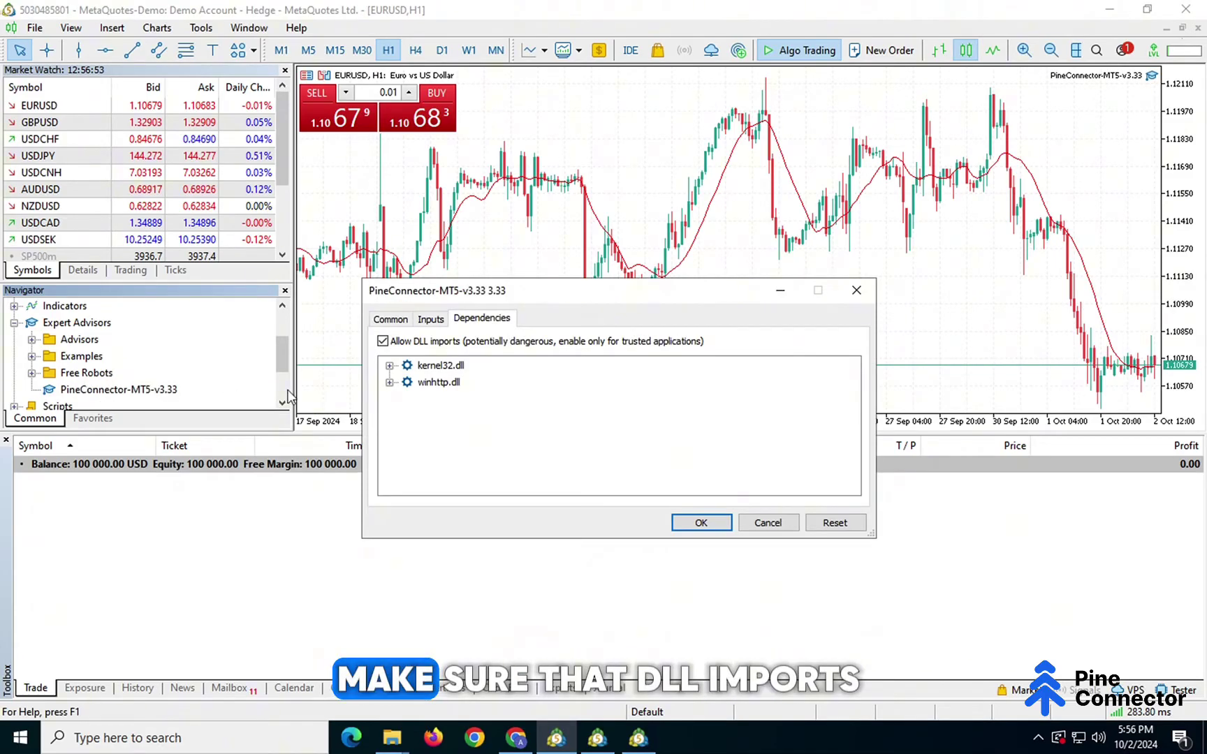
{"action": "left_click", "coordinate": [392, 321]}
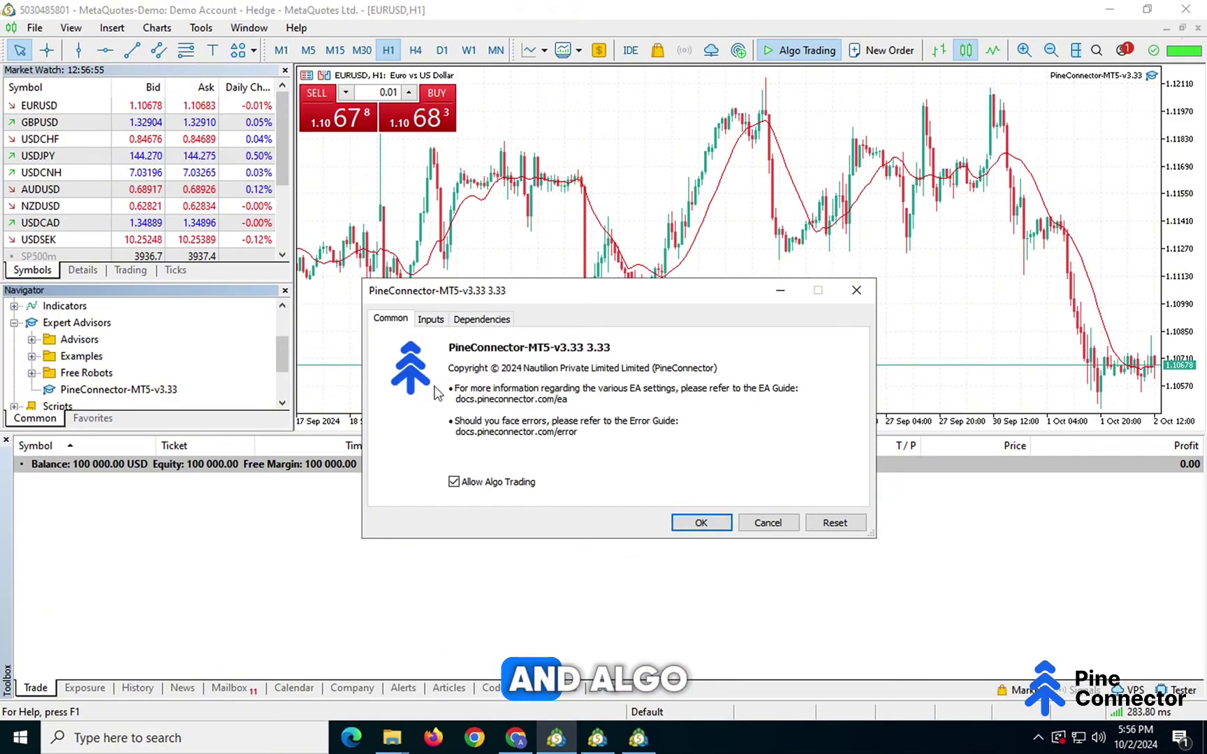
{"action": "left_click", "coordinate": [431, 319]}
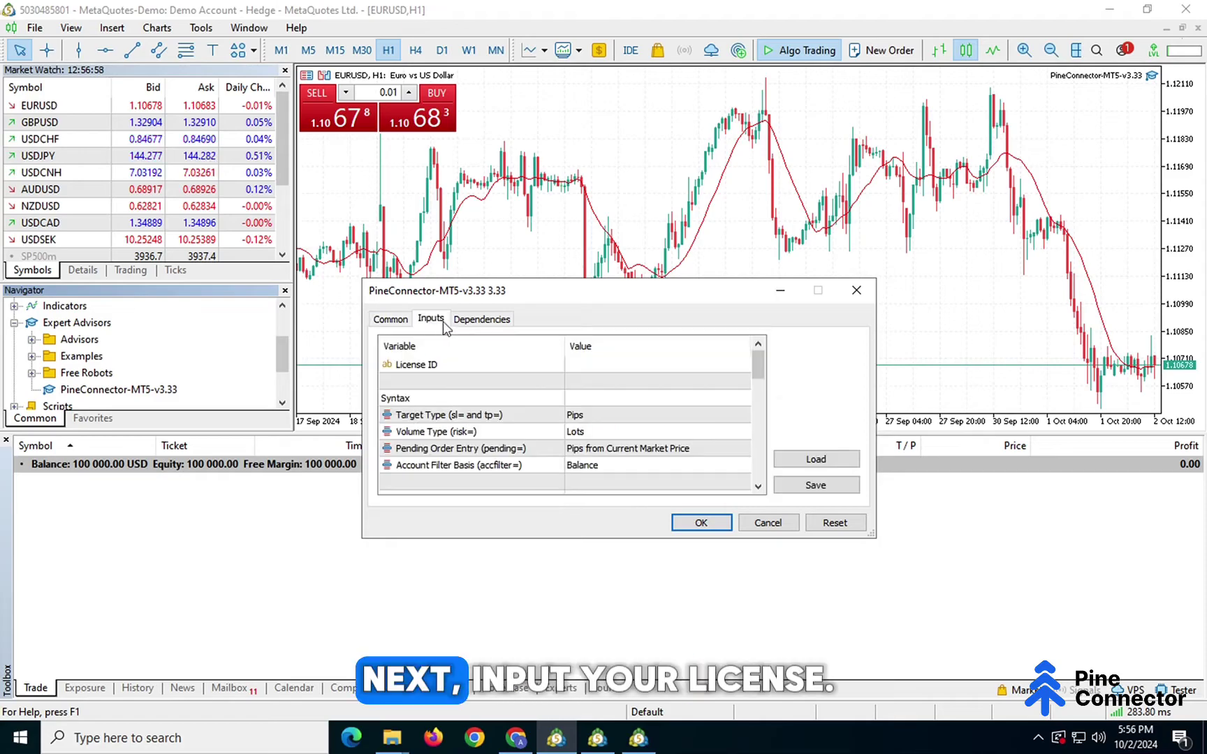
{"action": "double_click", "coordinate": [603, 365]}
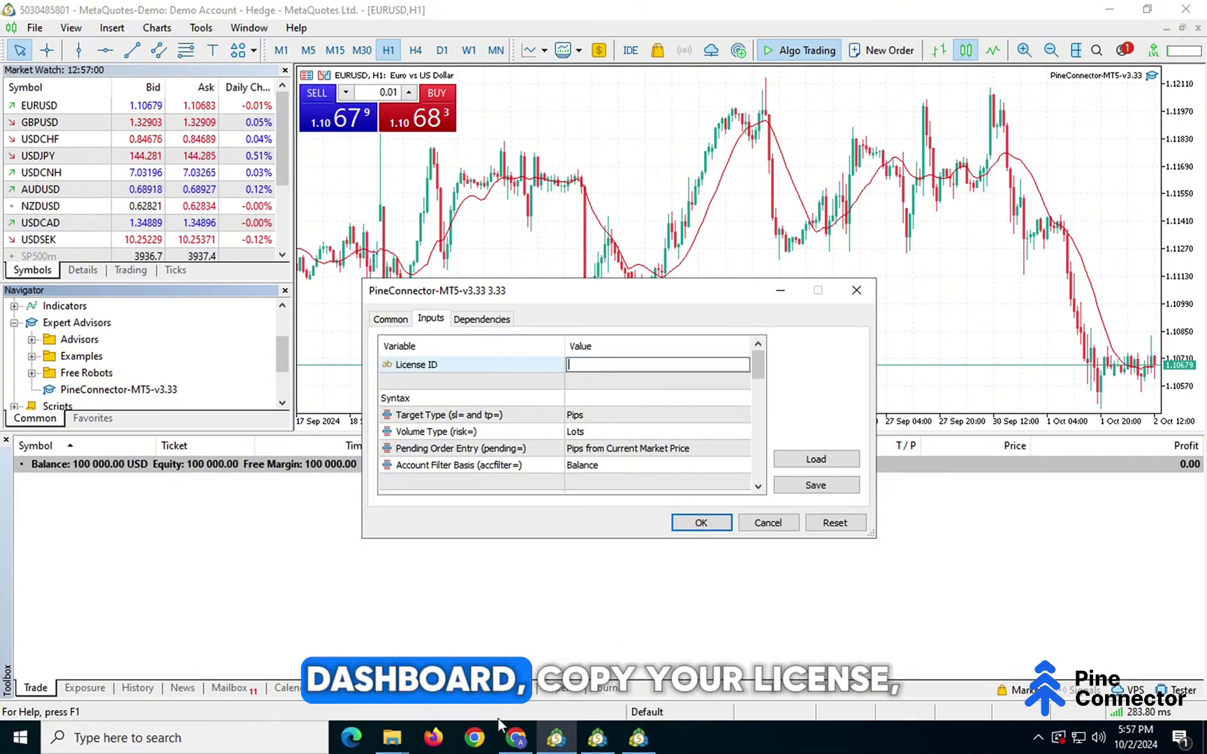
Step: Paste the license ID from the portal, apply the EA, and check the Experts log
{"action": "left_click", "coordinate": [515, 738]}
{"action": "double_click", "coordinate": [326, 397]}
{"action": "key", "text": "ctrl+c"}
{"action": "left_click", "coordinate": [556, 737]}
{"action": "key", "text": "ctrl+v"}
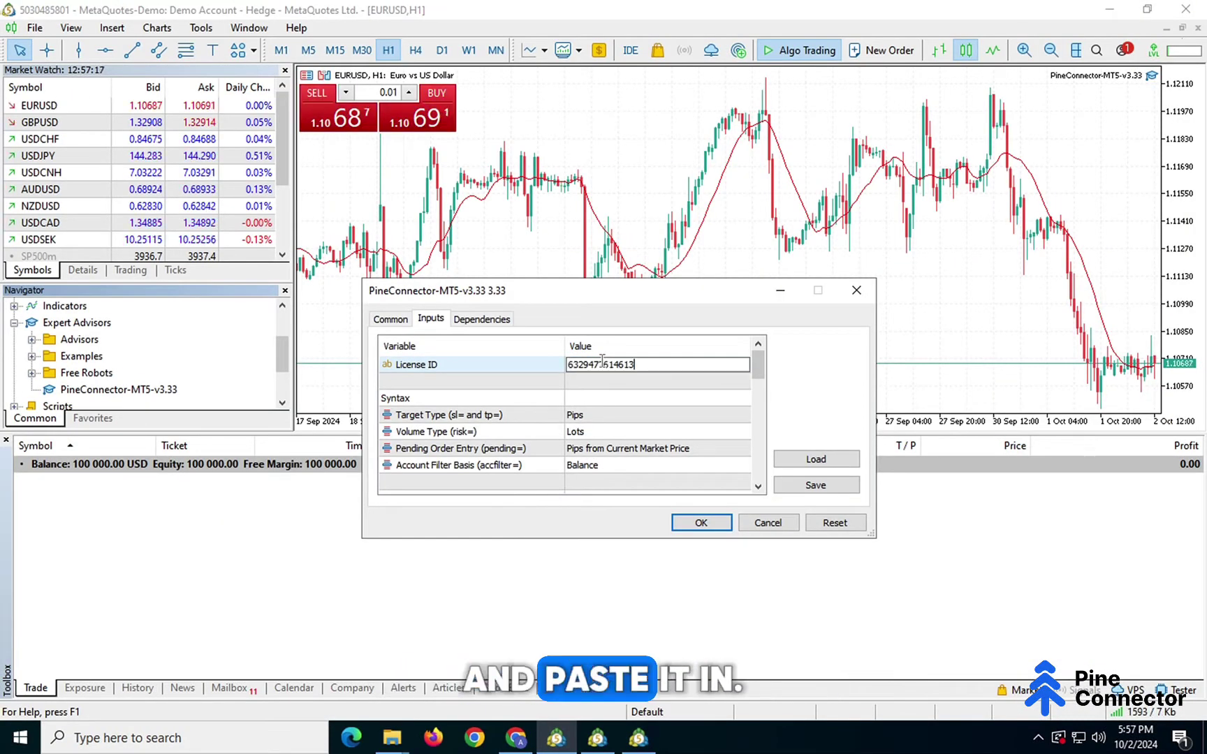
{"action": "left_click", "coordinate": [701, 523]}
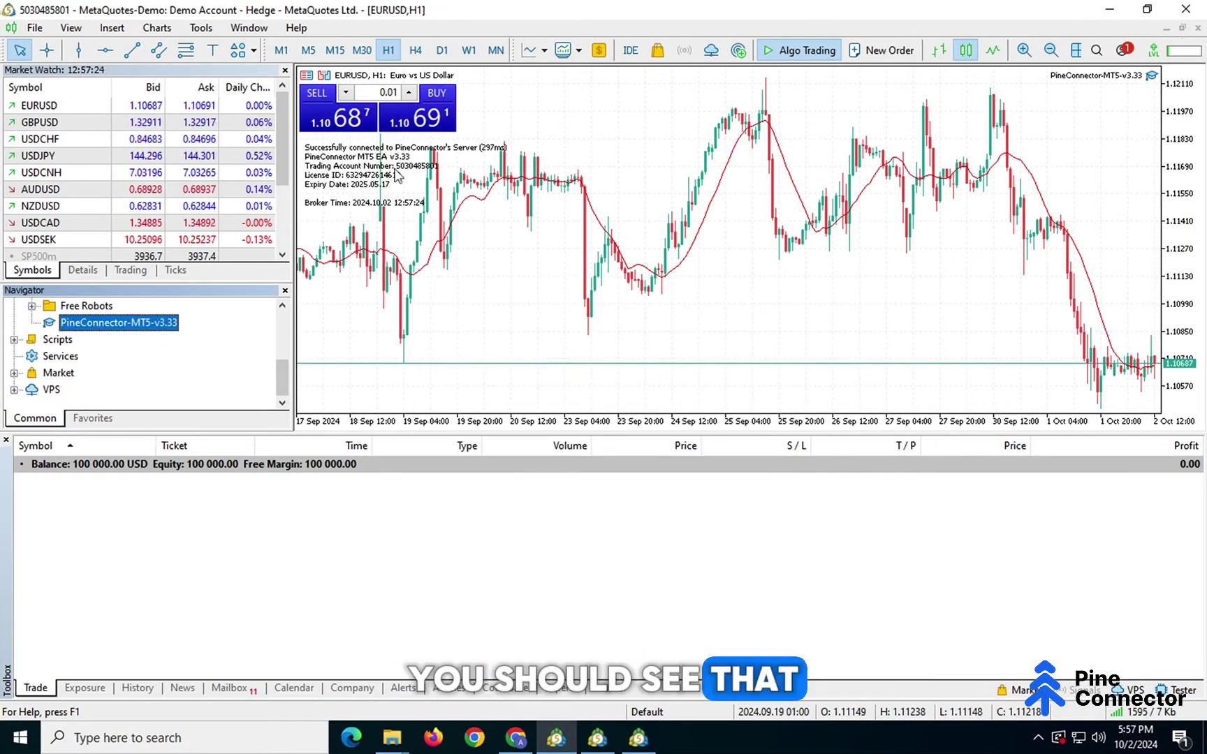
{"action": "left_click", "coordinate": [561, 690]}
{"action": "left_click", "coordinate": [467, 498]}
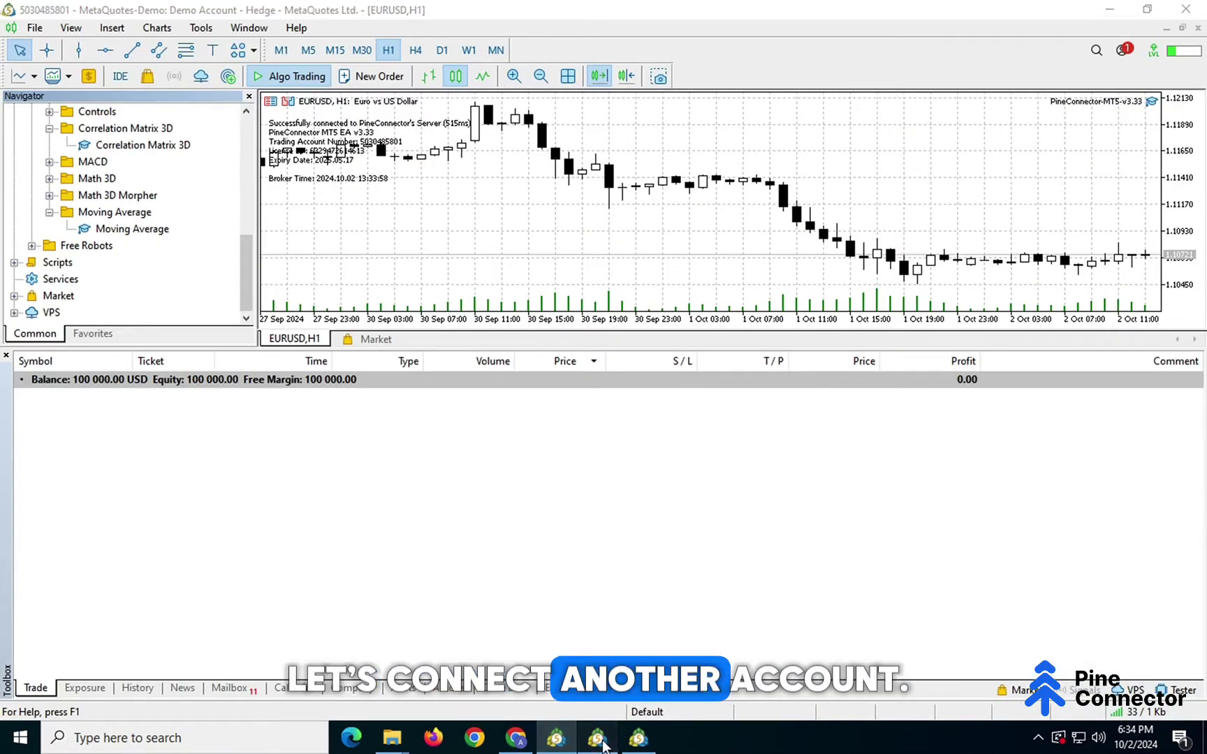
Step: Attach the PineConnector EA with the license ID on the second demo account
{"action": "left_click", "coordinate": [602, 743]}
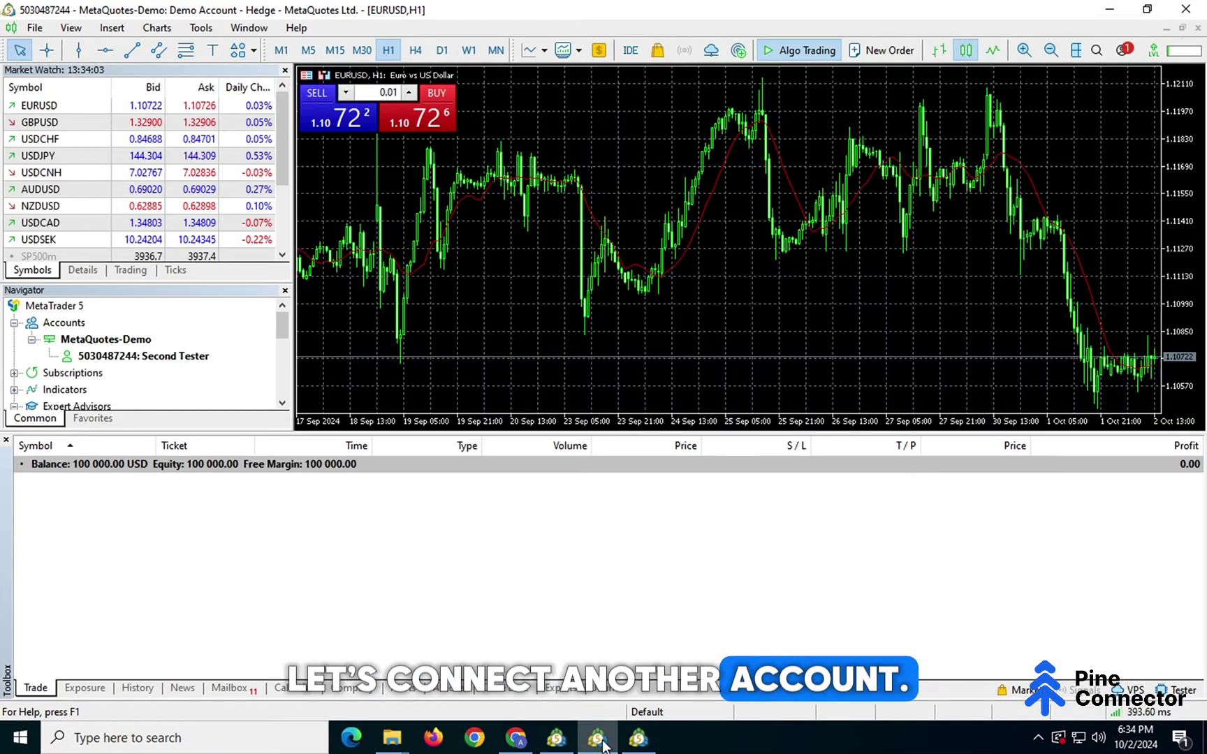
{"action": "left_click_drag", "start_coordinate": [284, 320], "coordinate": [279, 355]}
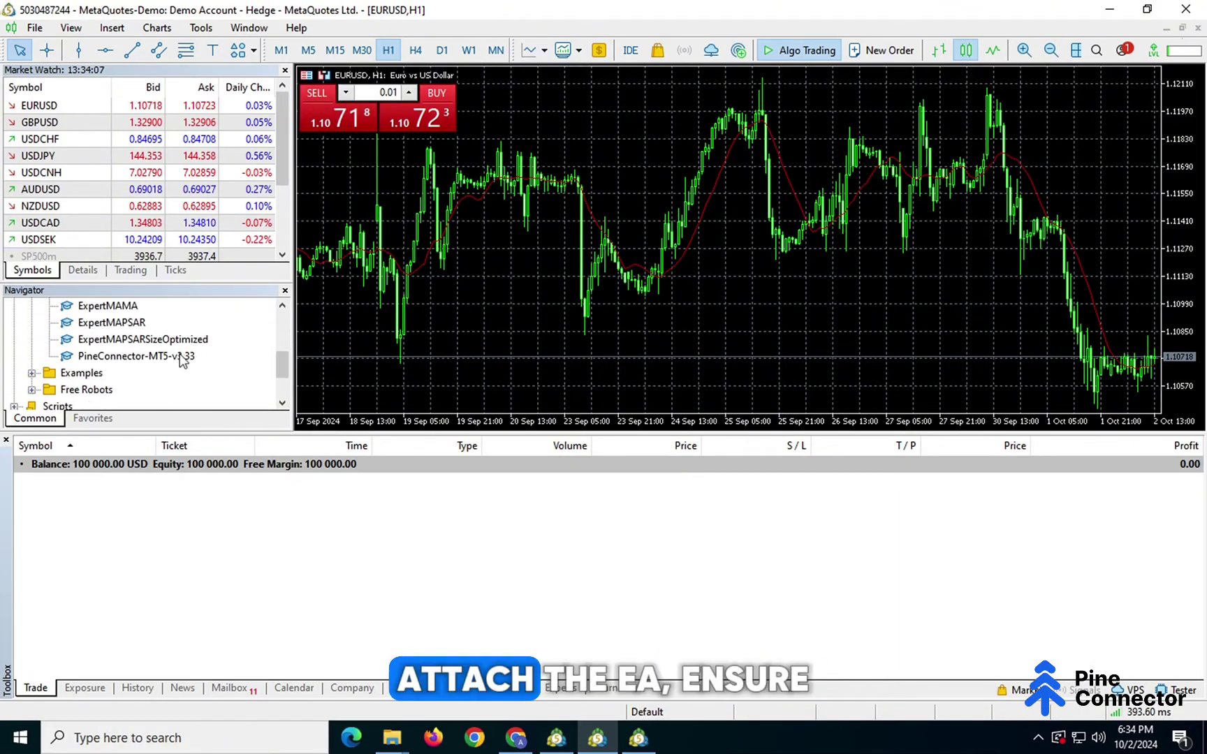
{"action": "left_click_drag", "start_coordinate": [177, 355], "coordinate": [438, 349]}
{"action": "left_click", "coordinate": [428, 320]}
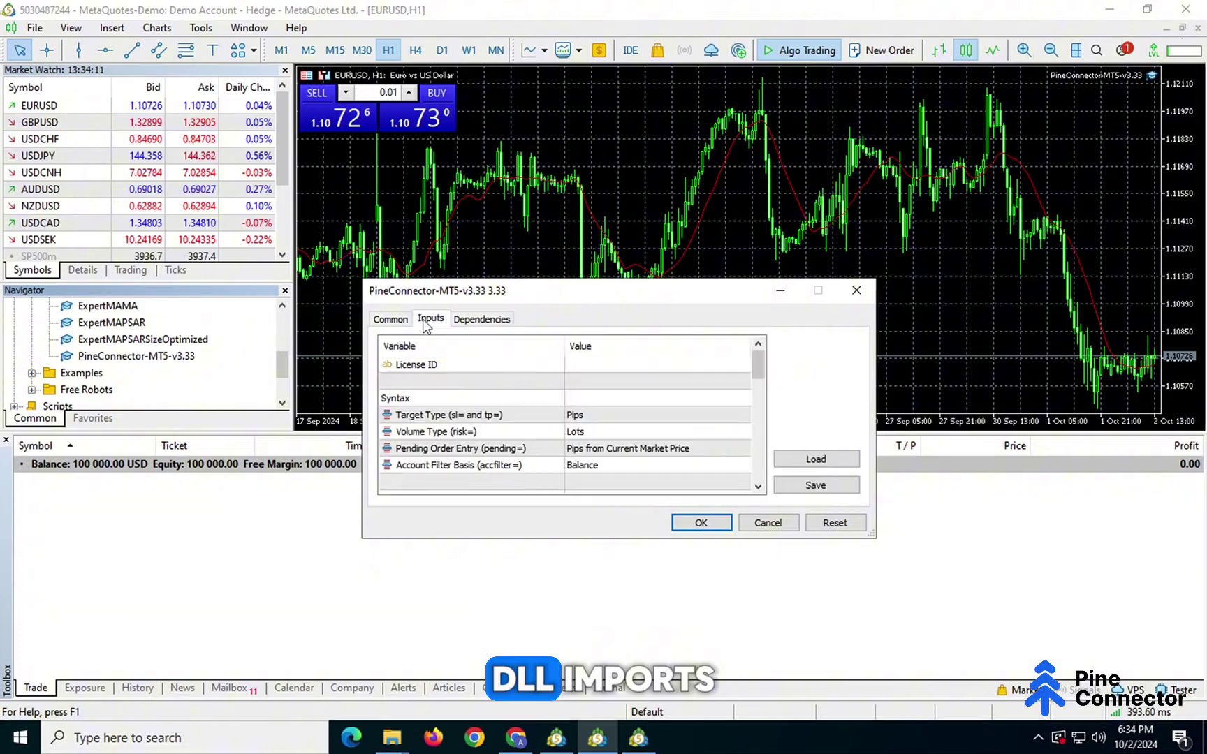
{"action": "left_click", "coordinate": [404, 320]}
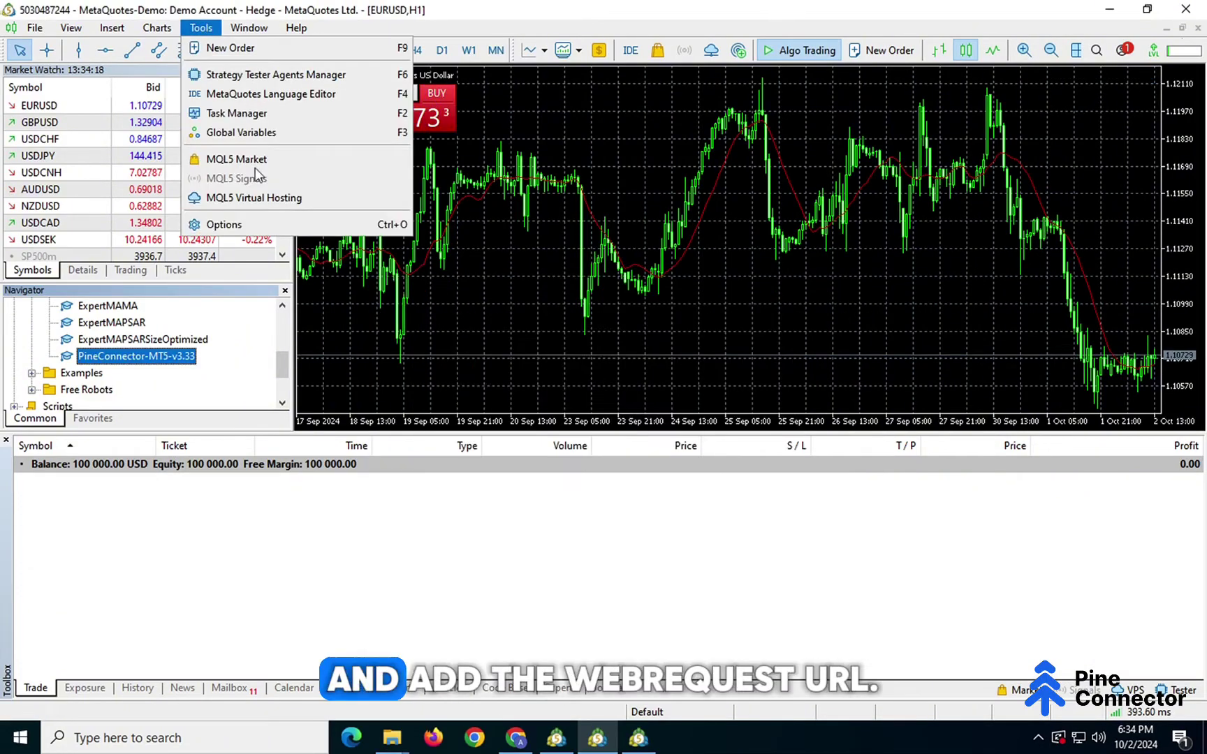
{"action": "left_click", "coordinate": [230, 225]}
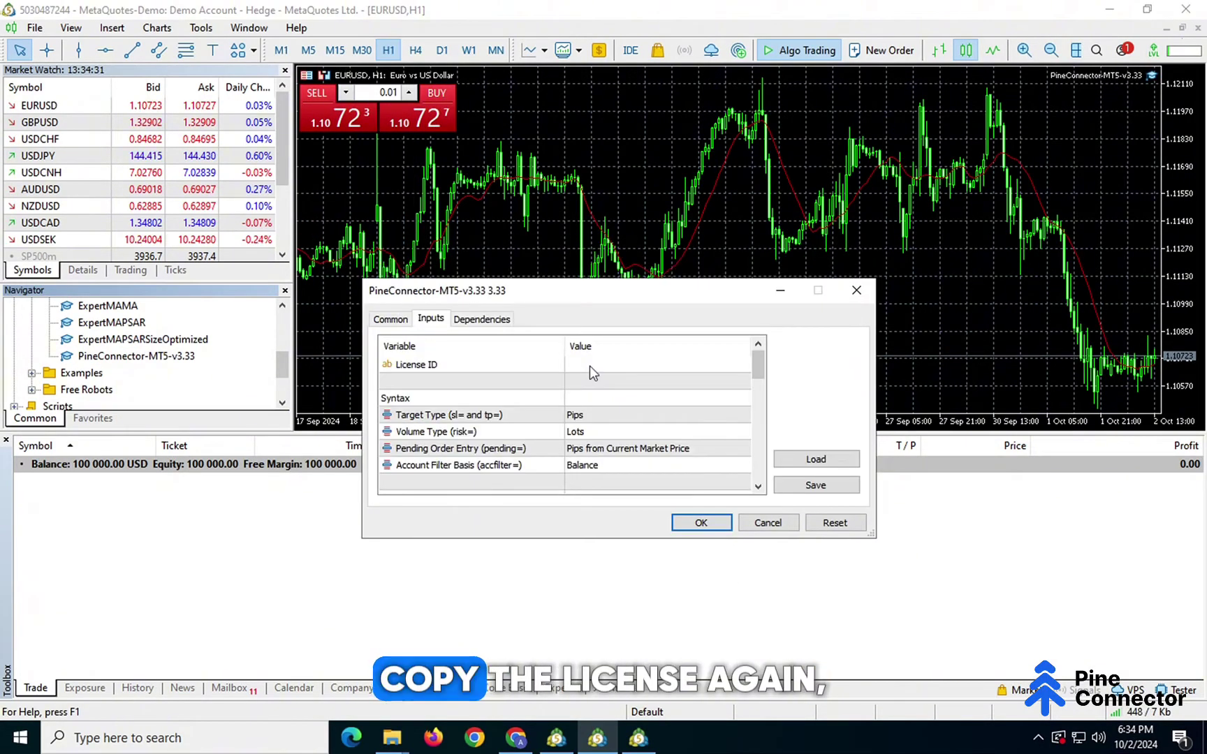
{"action": "double_click", "coordinate": [590, 365]}
{"action": "key", "text": "ctrl+v"}
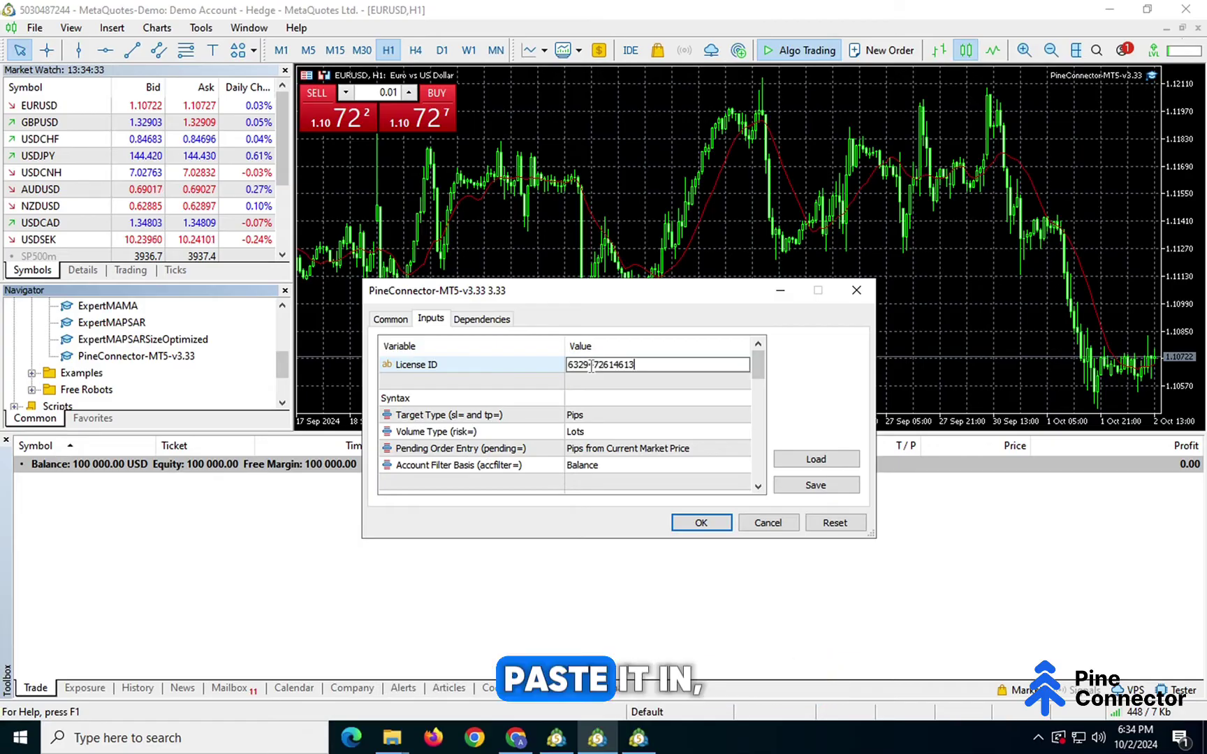
{"action": "left_click", "coordinate": [696, 524]}
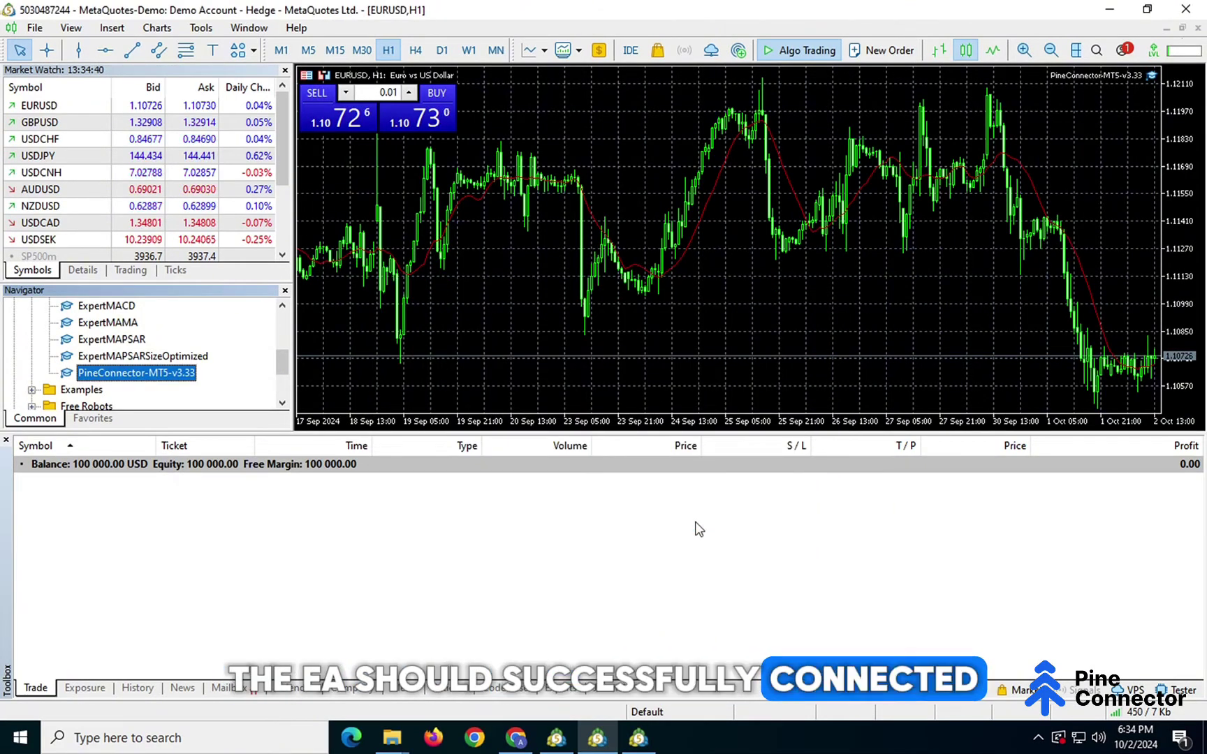
Step: Attach the PineConnector EA with the license ID on the third demo account
{"action": "left_click", "coordinate": [516, 740]}
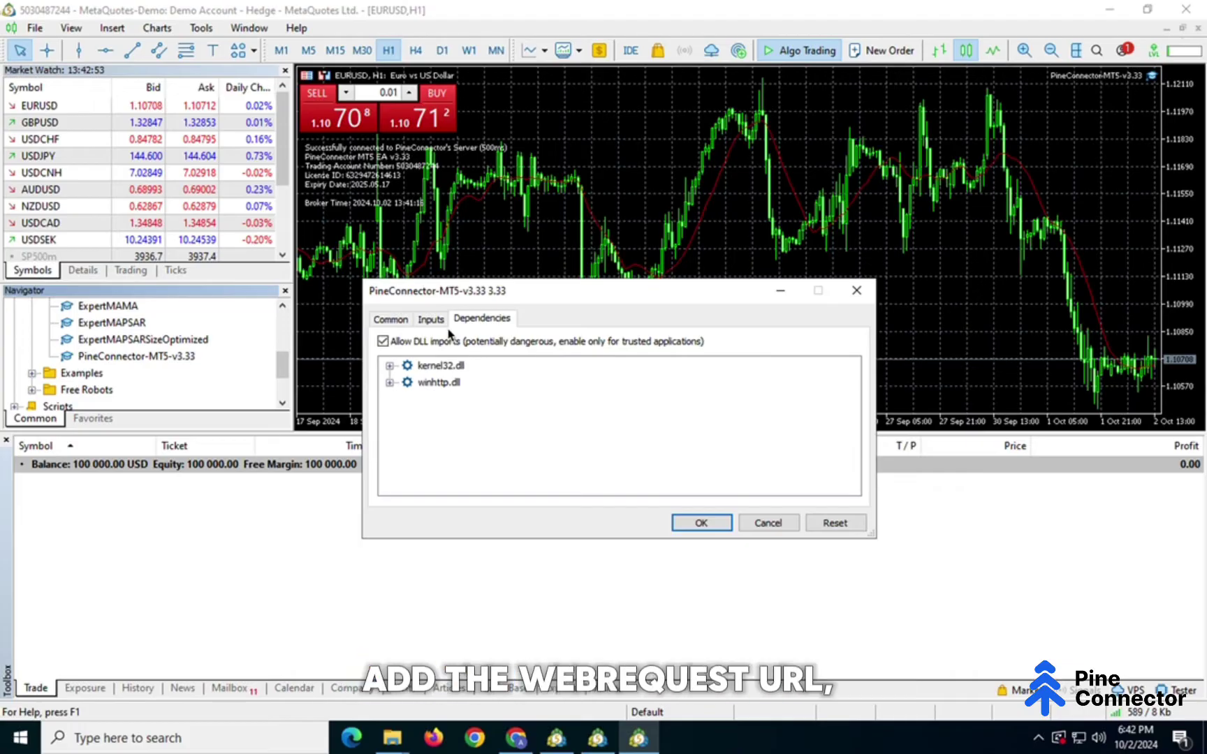
{"action": "left_click", "coordinate": [430, 319]}
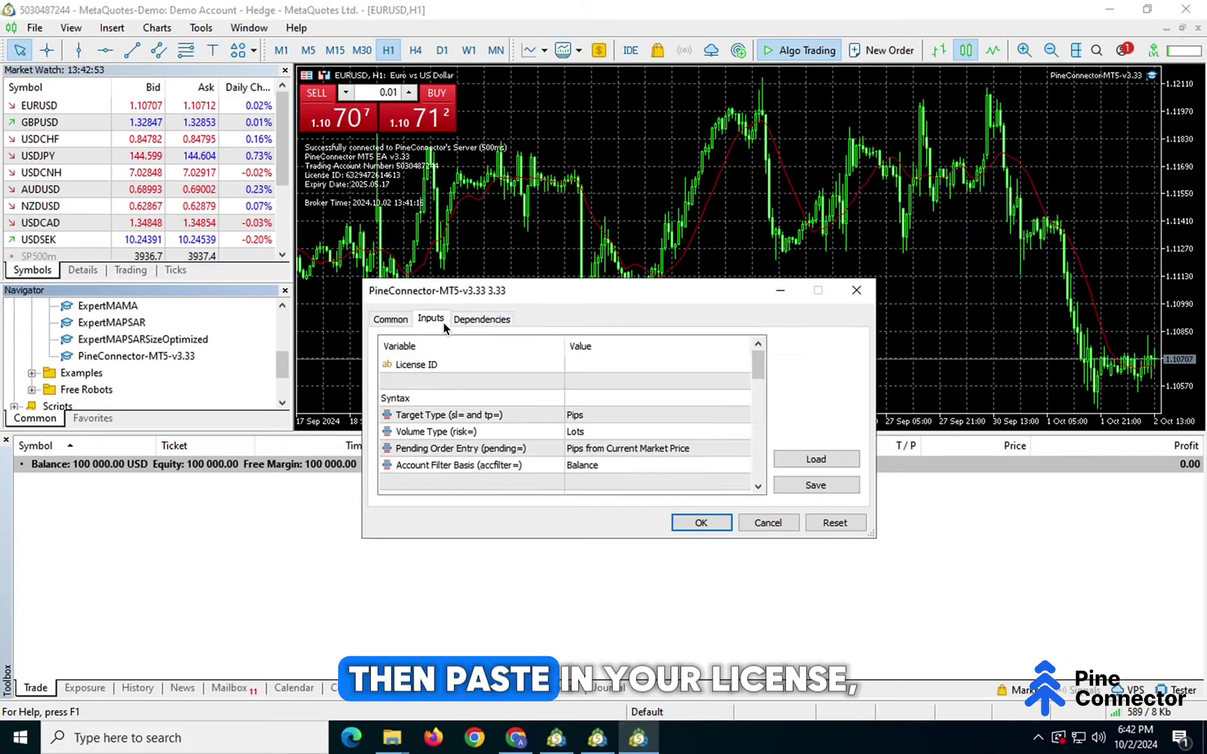
{"action": "double_click", "coordinate": [592, 373]}
{"action": "key", "text": "ctrl+v"}
{"action": "left_click", "coordinate": [700, 523]}
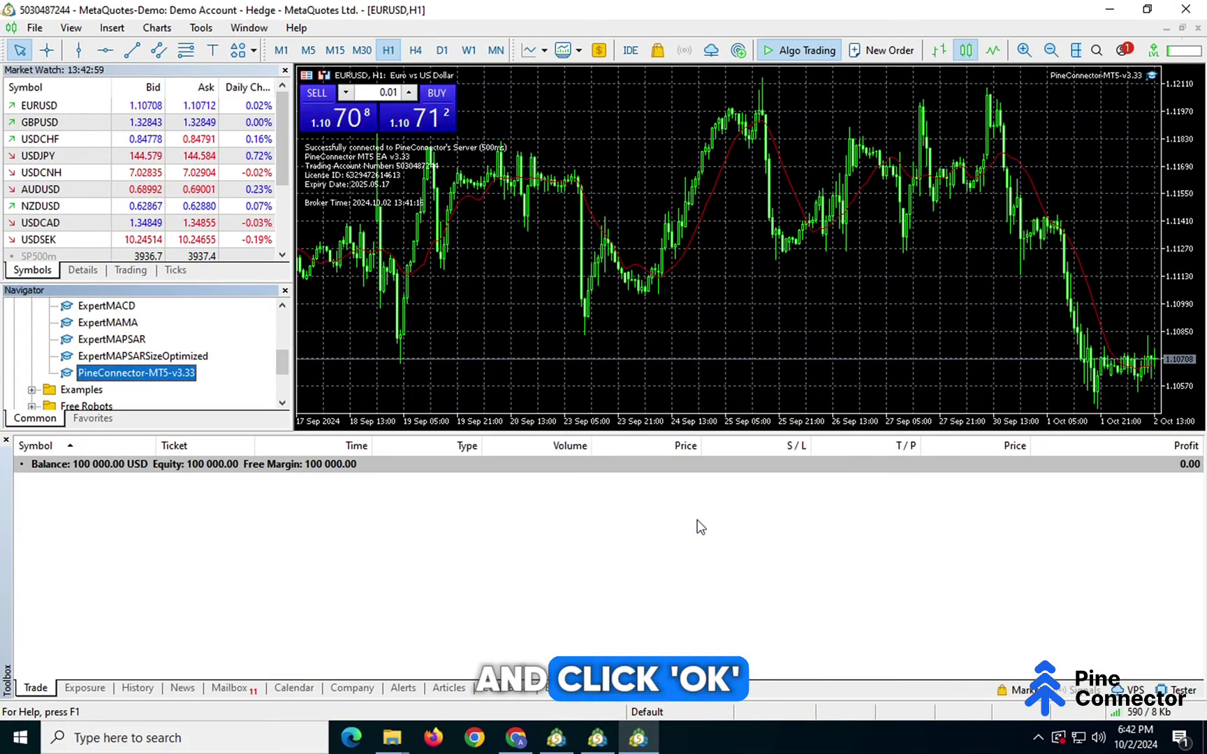
Step: Confirm the portal shows 3/10 instances and check each of the three terminals
{"action": "left_click", "coordinate": [515, 739]}
{"action": "scroll", "coordinate": [714, 446], "scroll_direction": "right", "scroll_amount": 5}
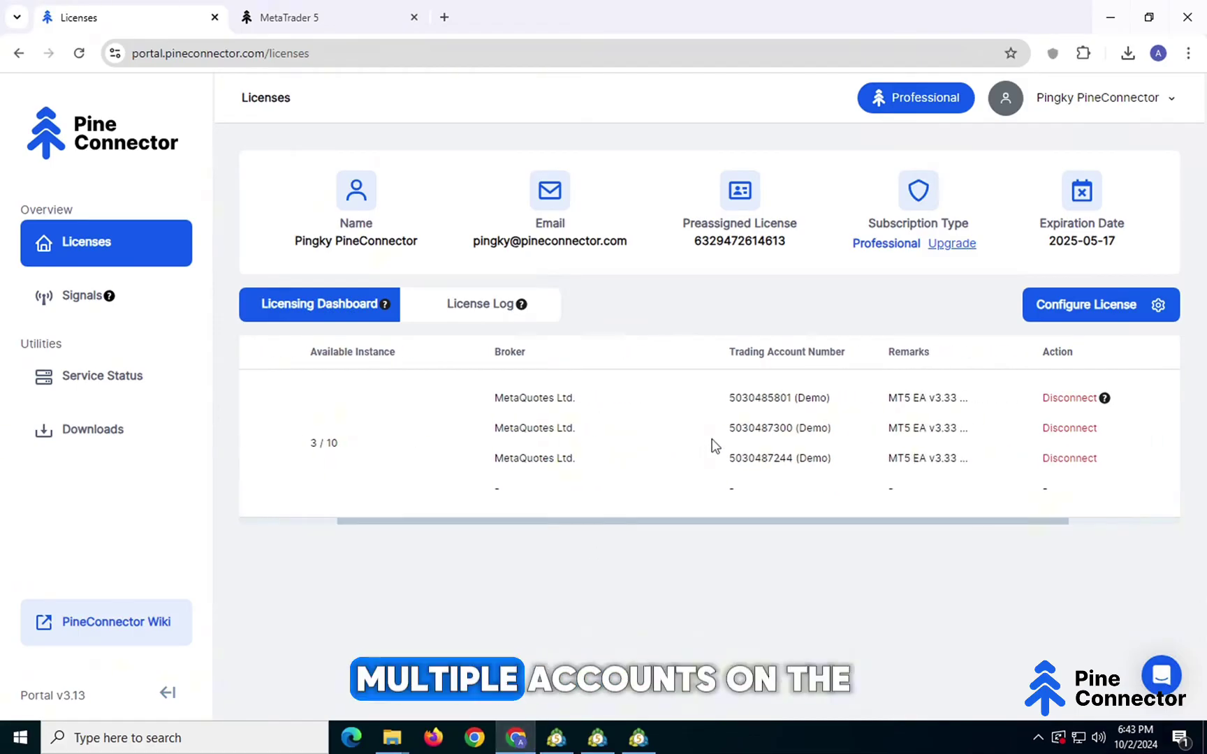
{"action": "scroll", "coordinate": [715, 445], "scroll_direction": "left", "scroll_amount": 5}
{"action": "left_click", "coordinate": [555, 742]}
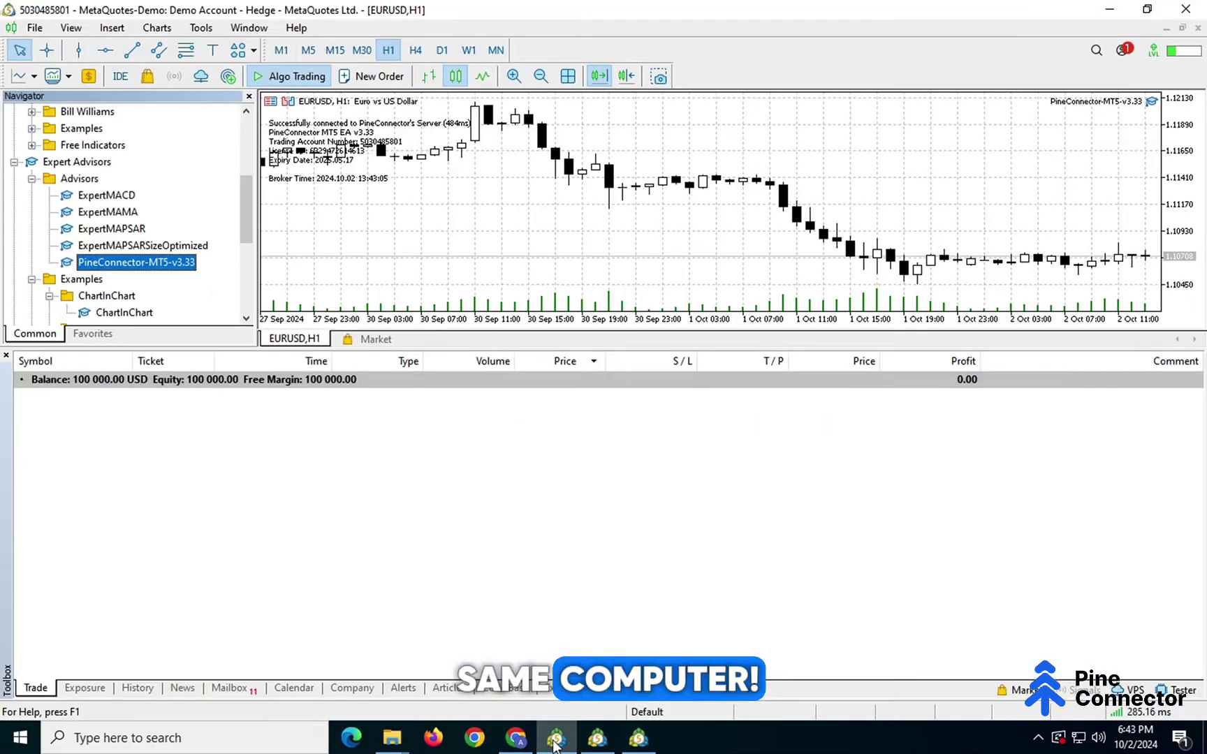
{"action": "left_click", "coordinate": [602, 743]}
{"action": "left_click", "coordinate": [637, 746]}
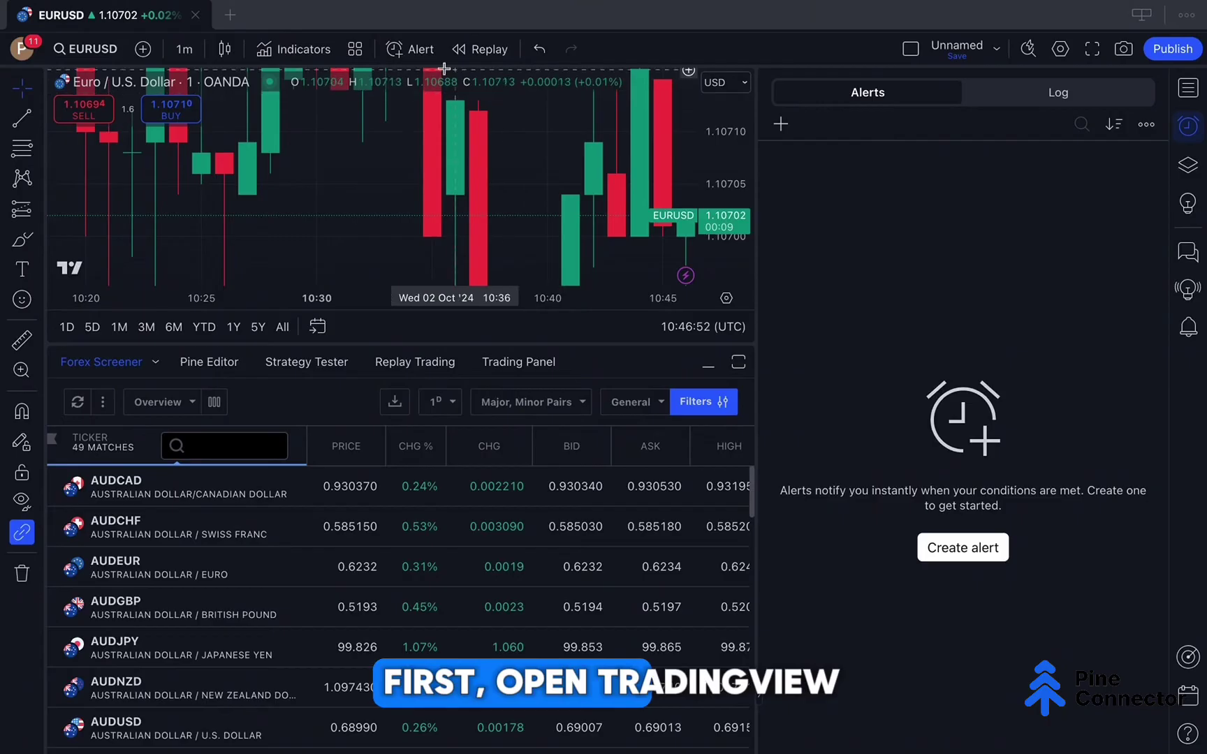
Step: Start a EURUSD alert with the PineConnector webhook URL and condition Greater Than 0
{"action": "left_click", "coordinate": [428, 54]}
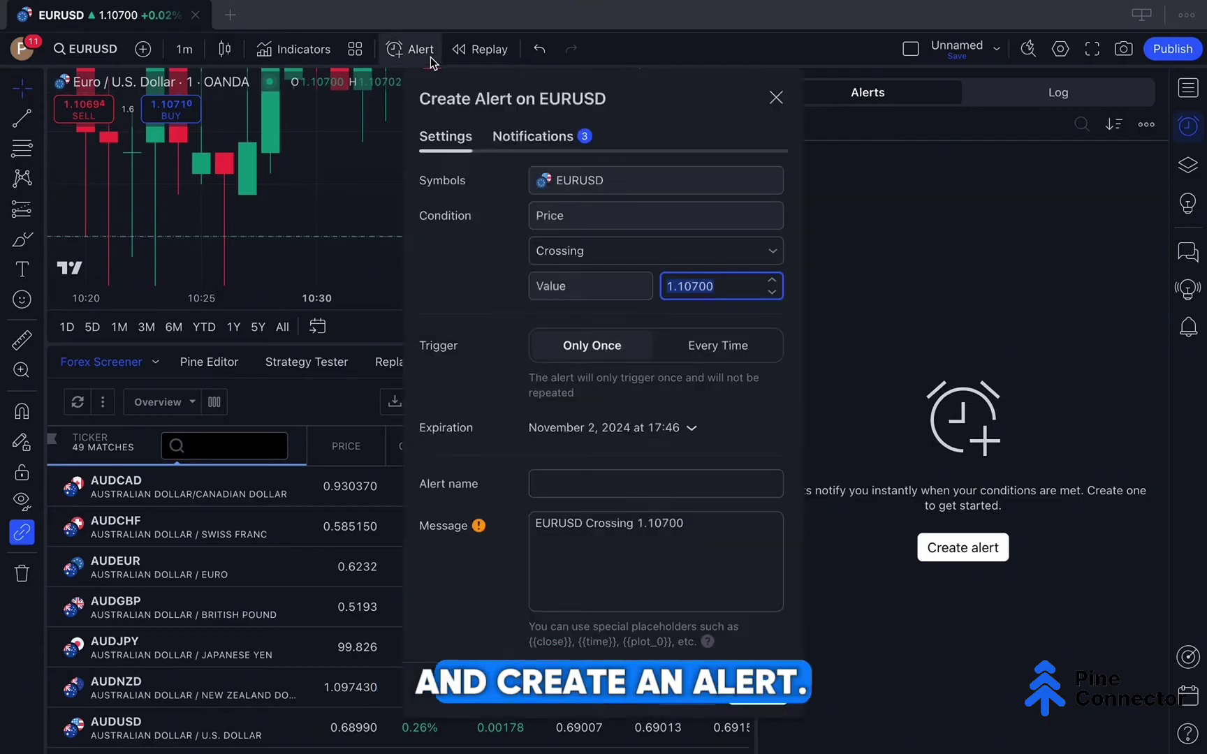
{"action": "left_click", "coordinate": [520, 138]}
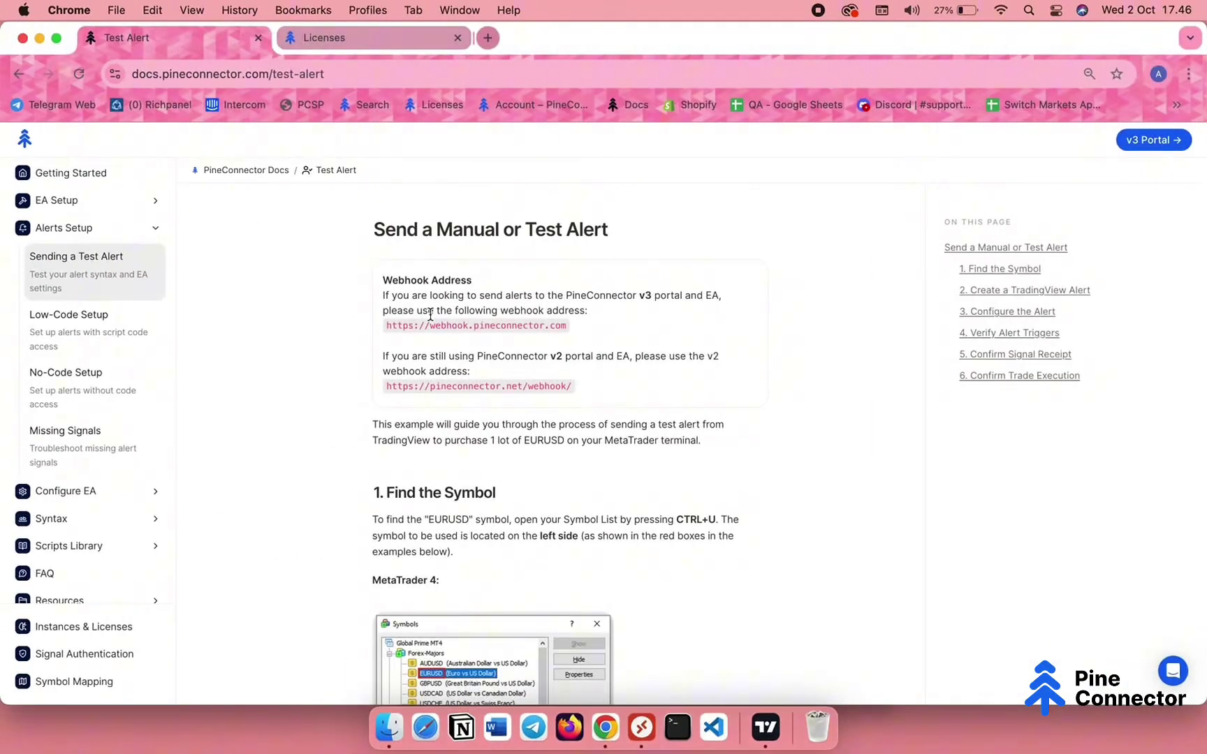
{"action": "left_click_drag", "start_coordinate": [386, 325], "coordinate": [577, 333]}
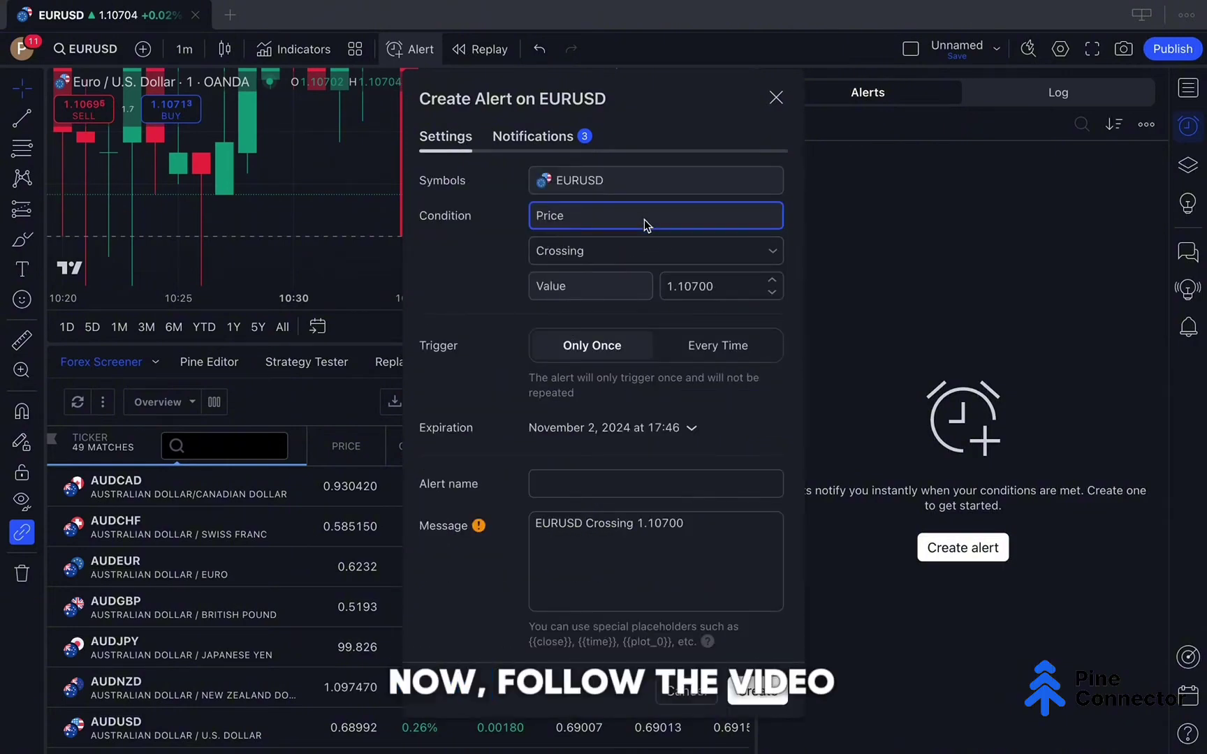
{"action": "left_click", "coordinate": [641, 251]}
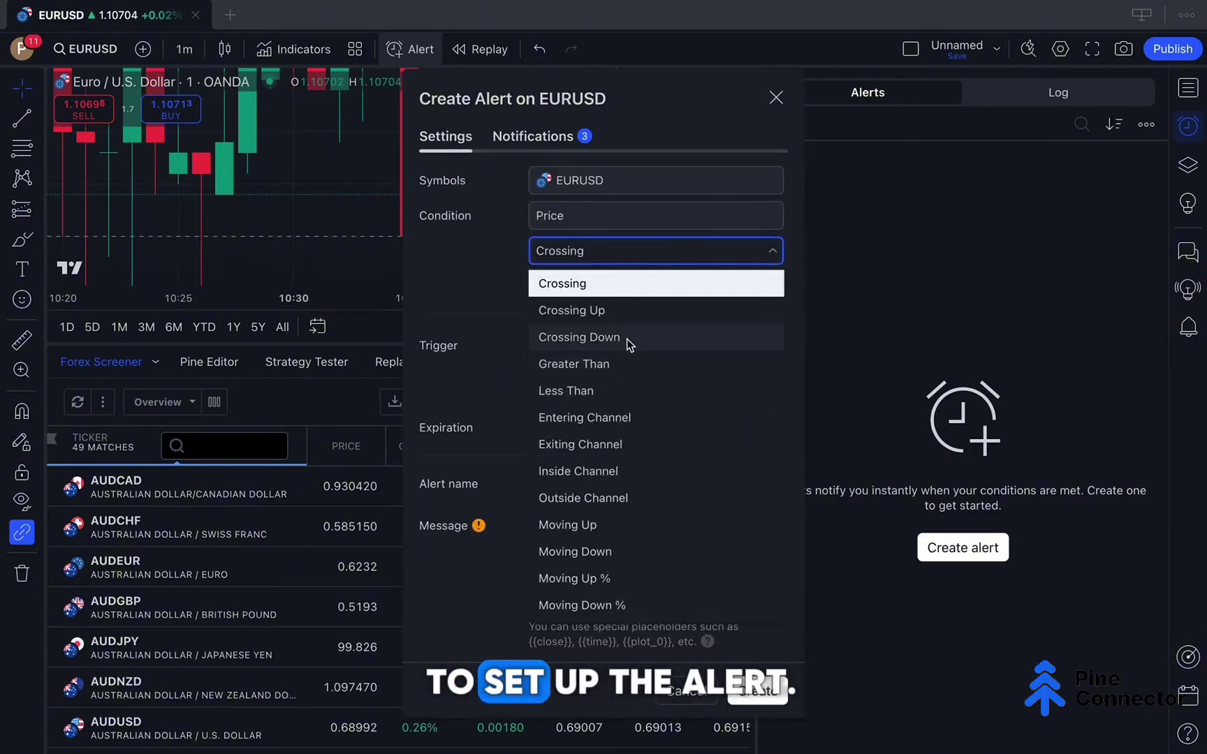
{"action": "left_click", "coordinate": [625, 365]}
{"action": "type", "text": "0"}
Step: Enter the message '<license ID>,buy,EURUSD,risk=1' and create the Test alert
{"action": "triple_click", "coordinate": [553, 537]}
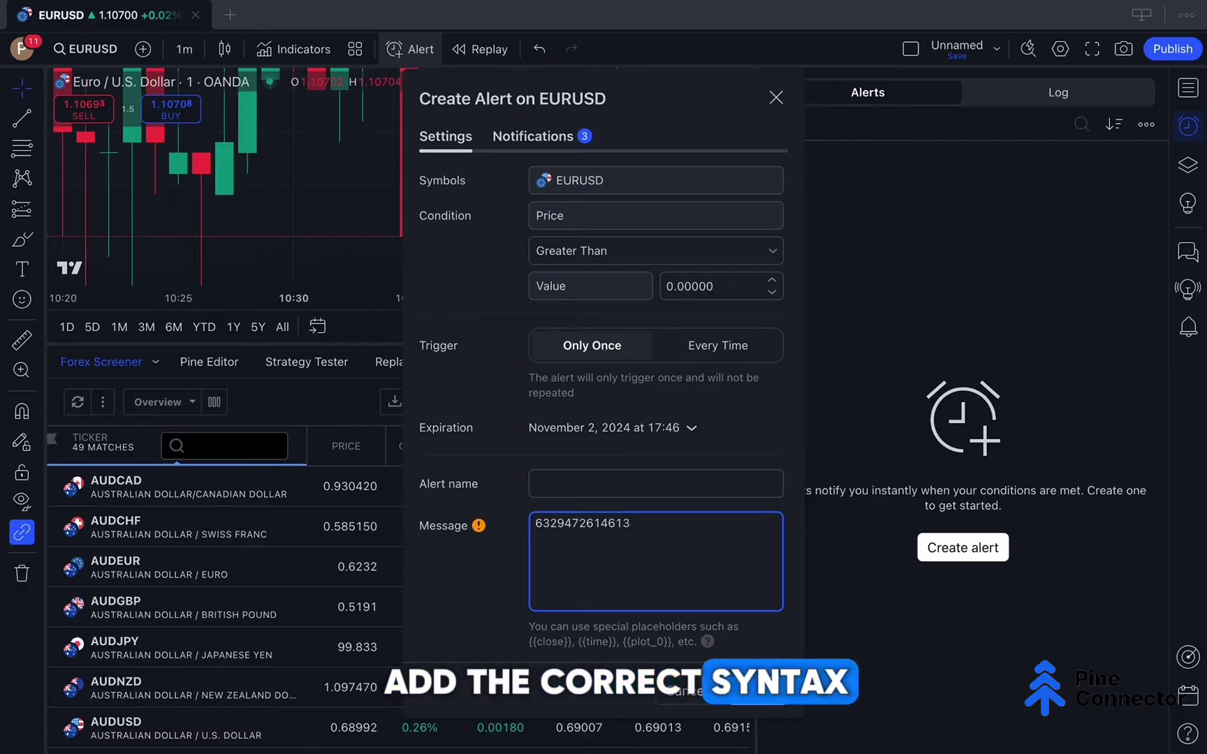
{"action": "type", "text": ",buy,E"}
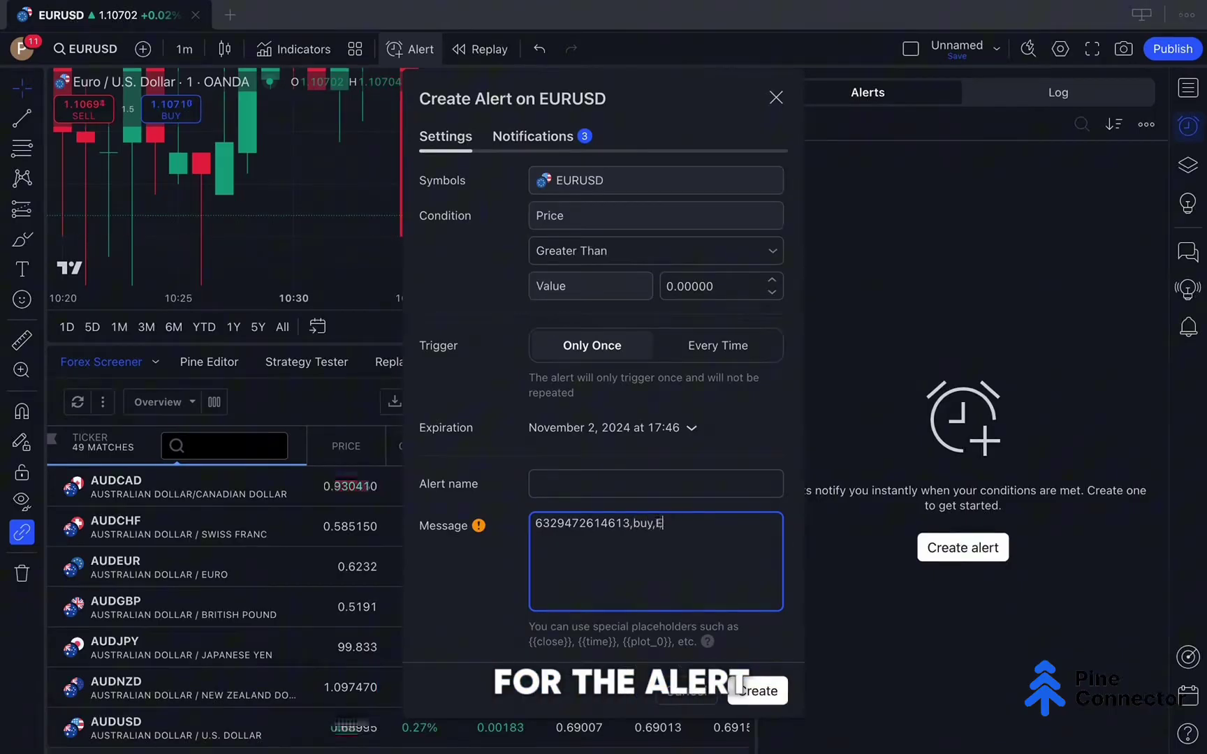
{"action": "type", "text": "URUS"}
{"action": "key", "text": "BackSpace"}
{"action": "key", "text": "BackSpace"}
{"action": "key", "text": "BackSpace"}
{"action": "type", "text": "risk=1"}
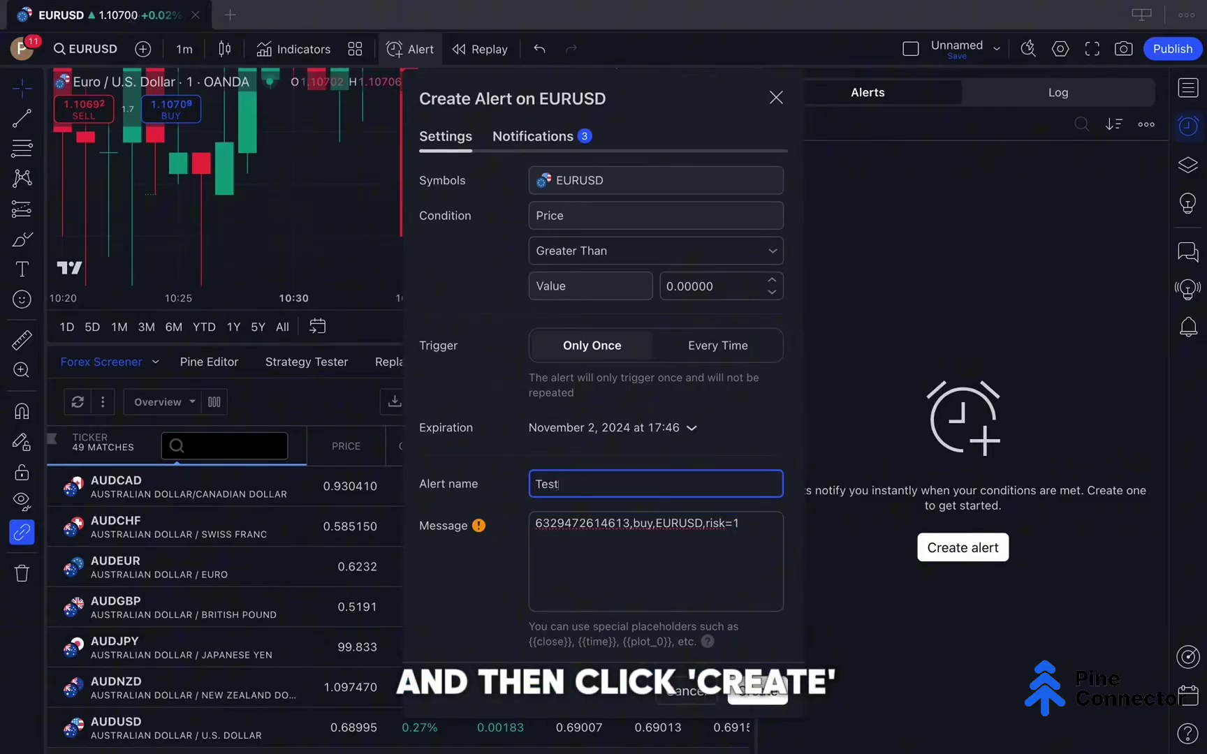
{"action": "key", "text": "Return"}
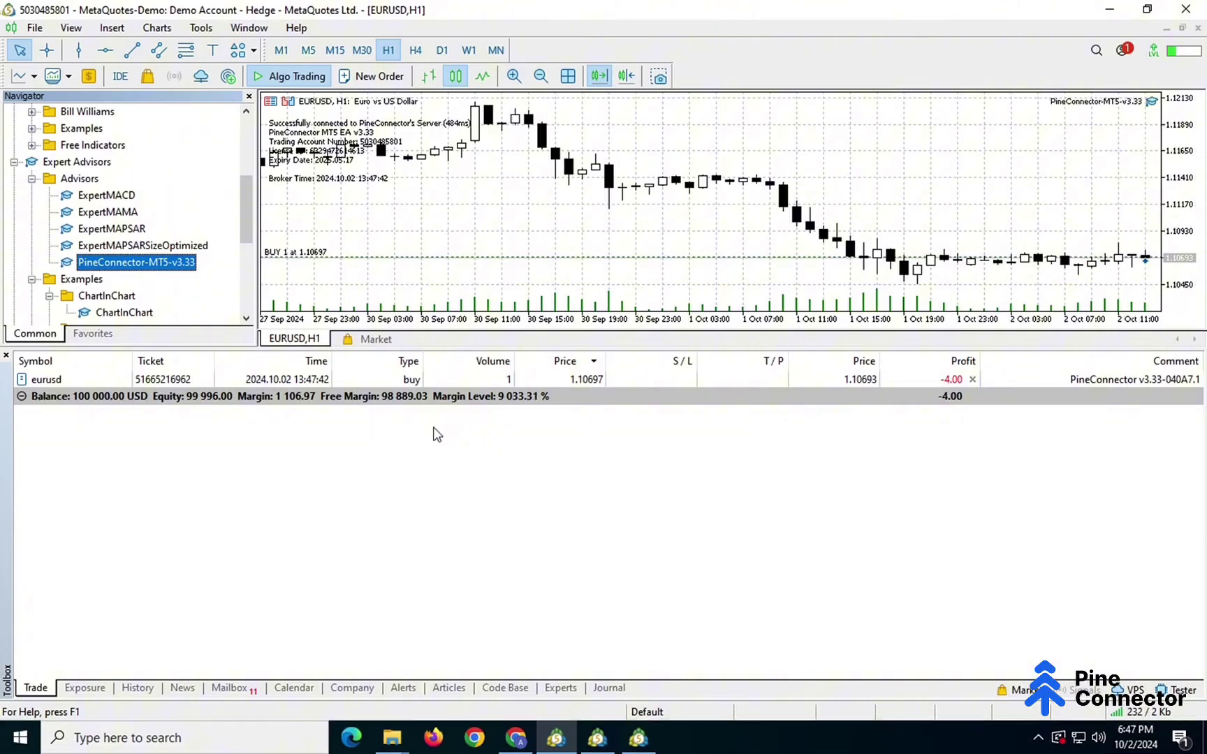
Step: Confirm the 1-lot EURUSD buy on the other accounts, then save the alert with a closelong message
{"action": "left_click", "coordinate": [591, 744]}
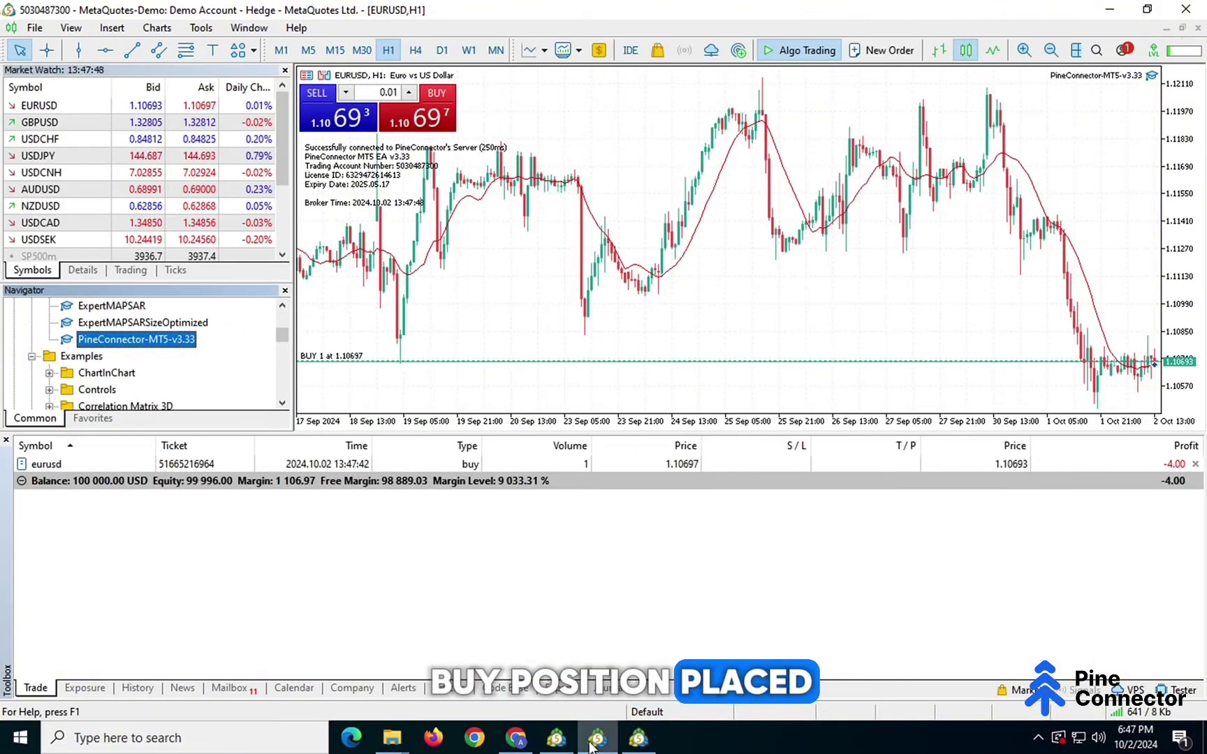
{"action": "left_click", "coordinate": [639, 741]}
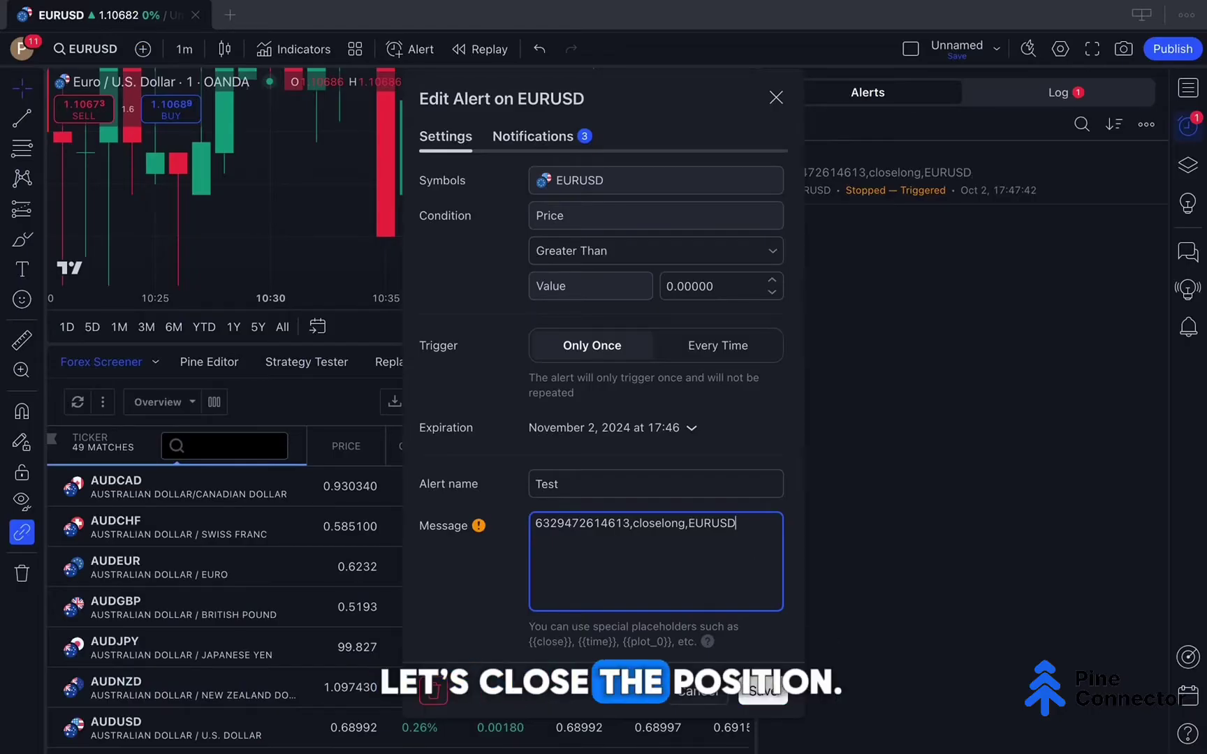
{"action": "left_click", "coordinate": [763, 692]}
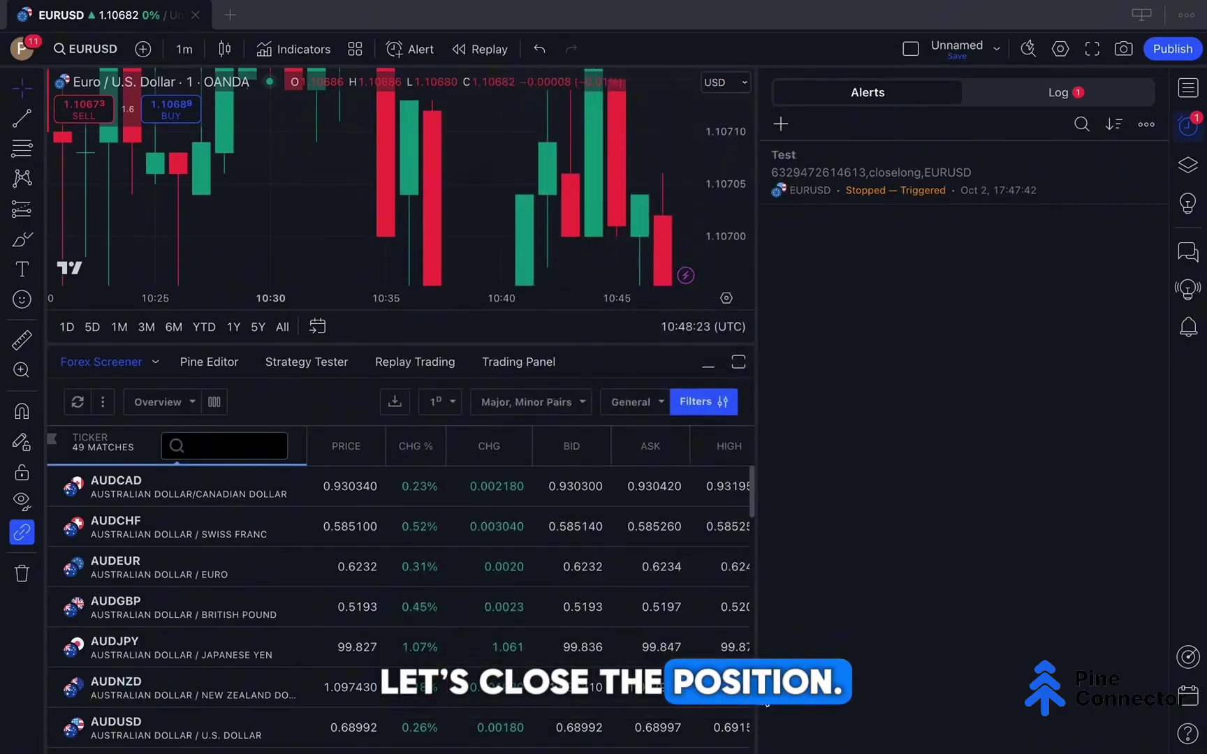
{"action": "mouse_move", "coordinate": [873, 198]}
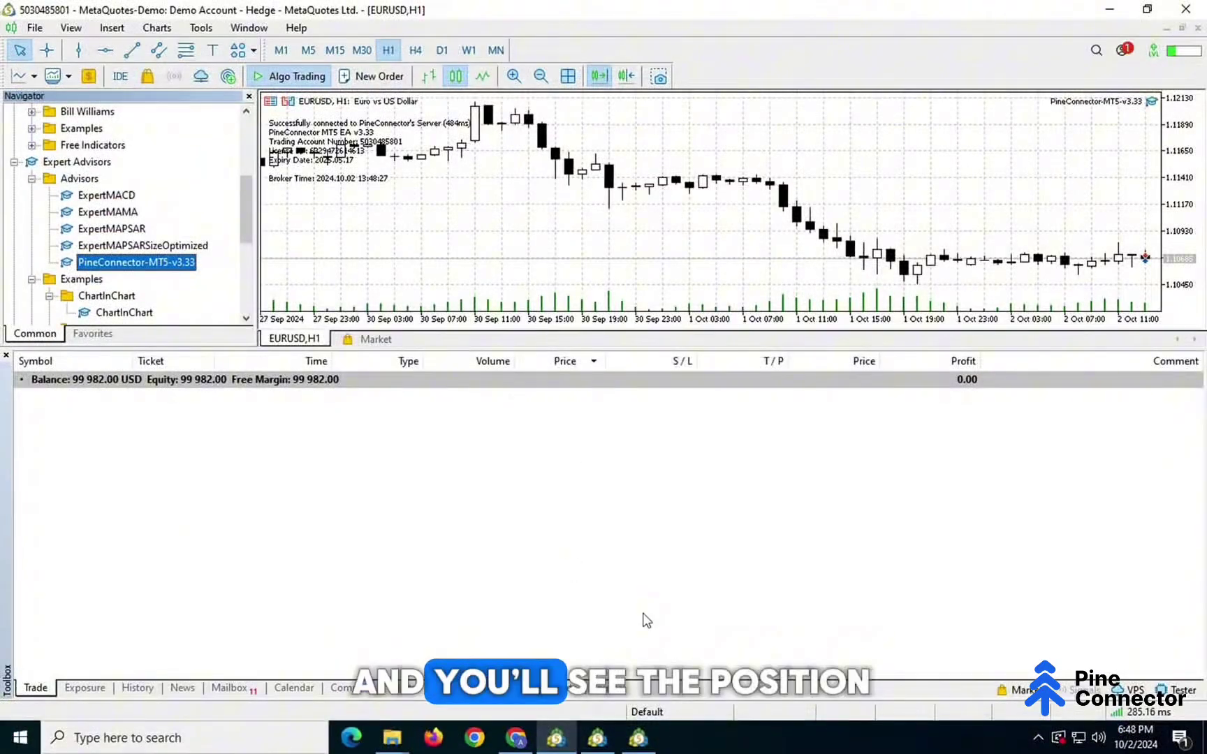
Step: Verify the buy closed on each account and Closelong EURUSD appears in the Signal Logs
{"action": "left_click", "coordinate": [634, 742]}
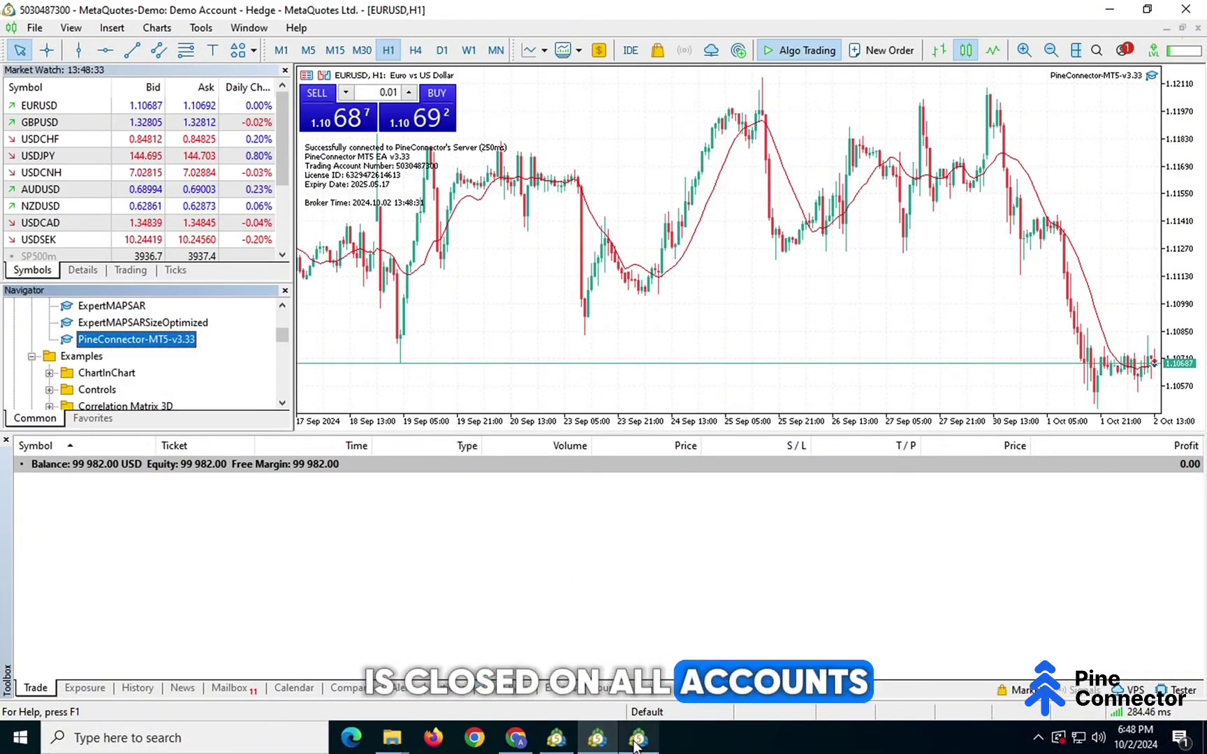
{"action": "left_click", "coordinate": [597, 738]}
{"action": "left_click", "coordinate": [516, 739]}
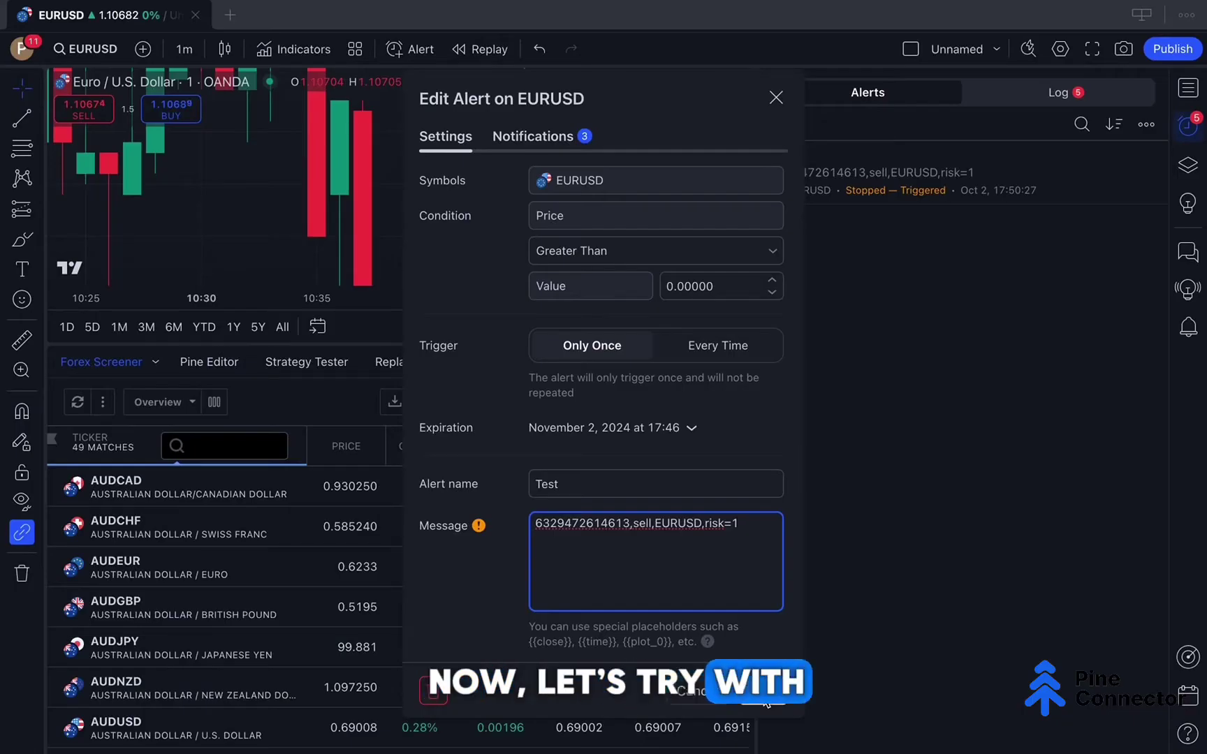
Step: Re-fire the sell alert and confirm the EURUSD sell opened on the second and third accounts
{"action": "left_click", "coordinate": [764, 699]}
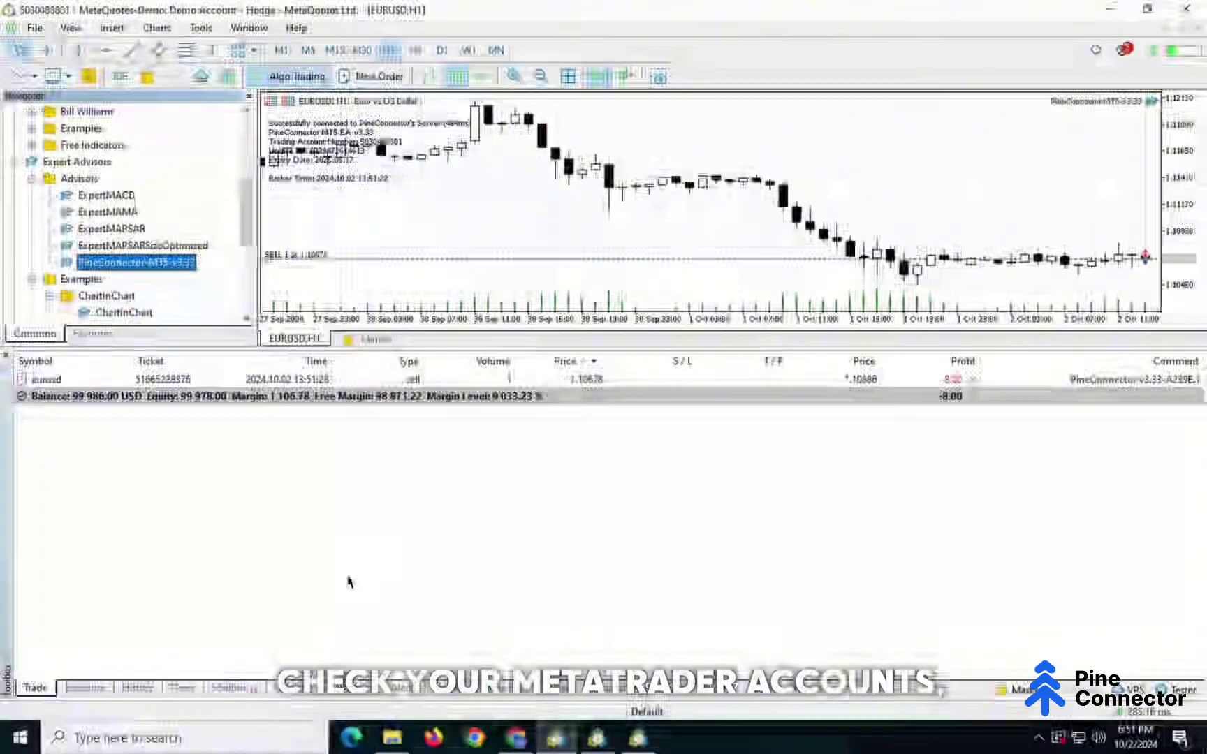
{"action": "left_click", "coordinate": [597, 739]}
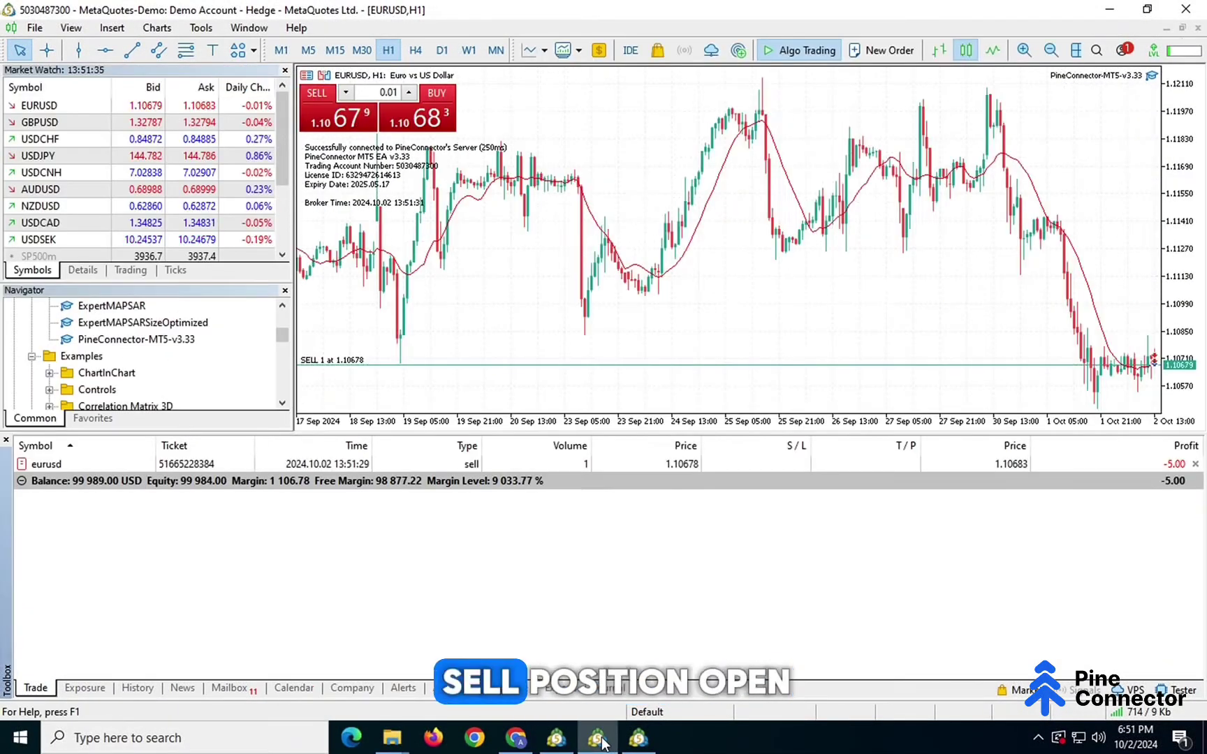
{"action": "left_click", "coordinate": [639, 741]}
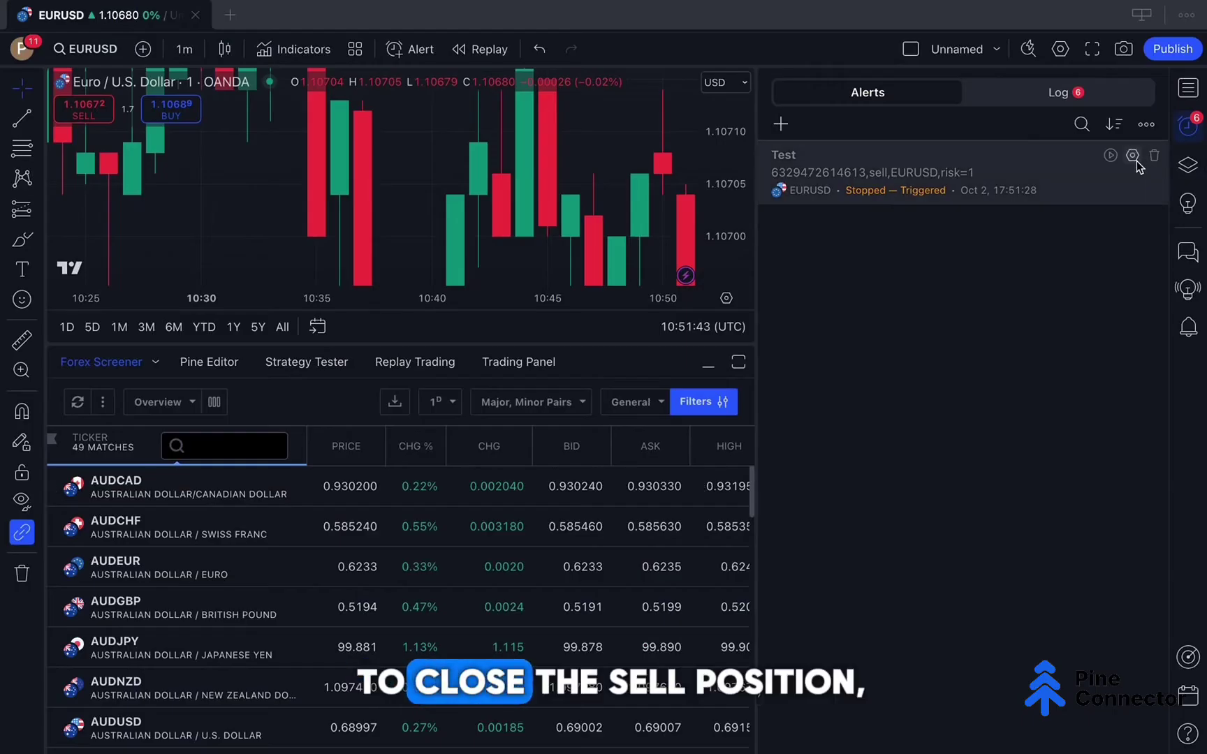
Step: Save the Test alert with a closeshort message and verify every account closed the sell
{"action": "left_click", "coordinate": [1132, 155]}
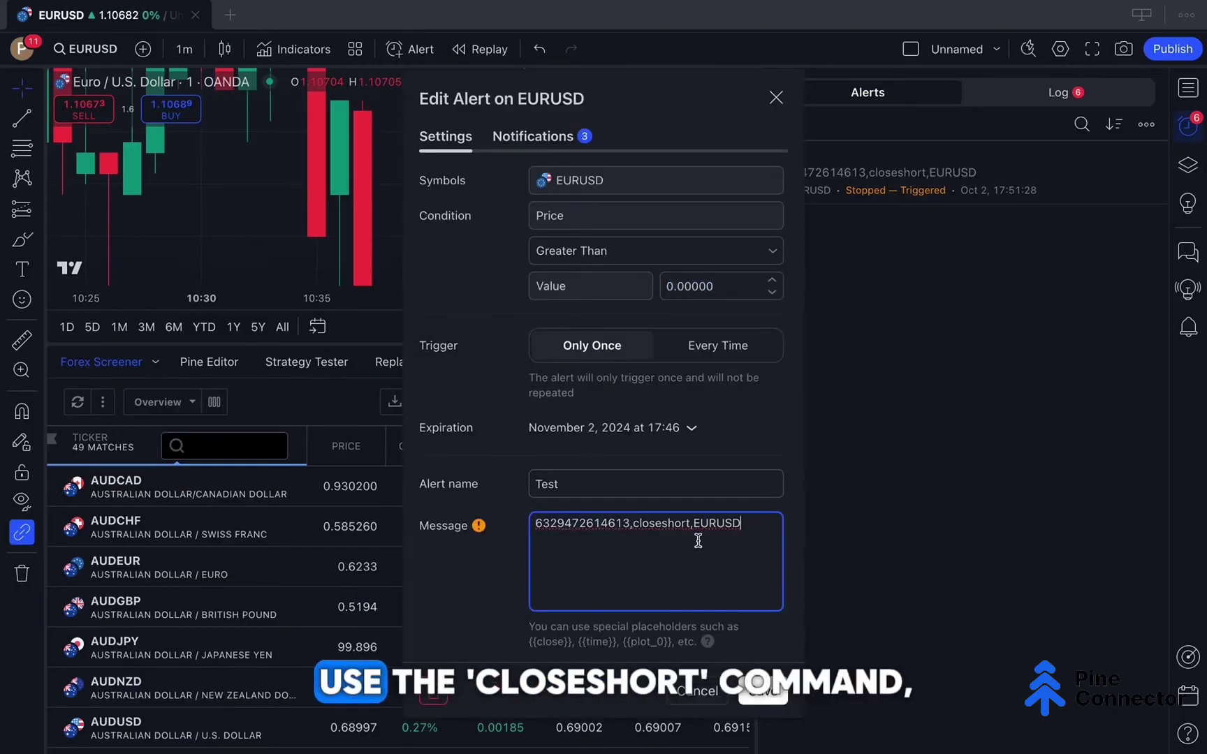
{"action": "left_click", "coordinate": [763, 696]}
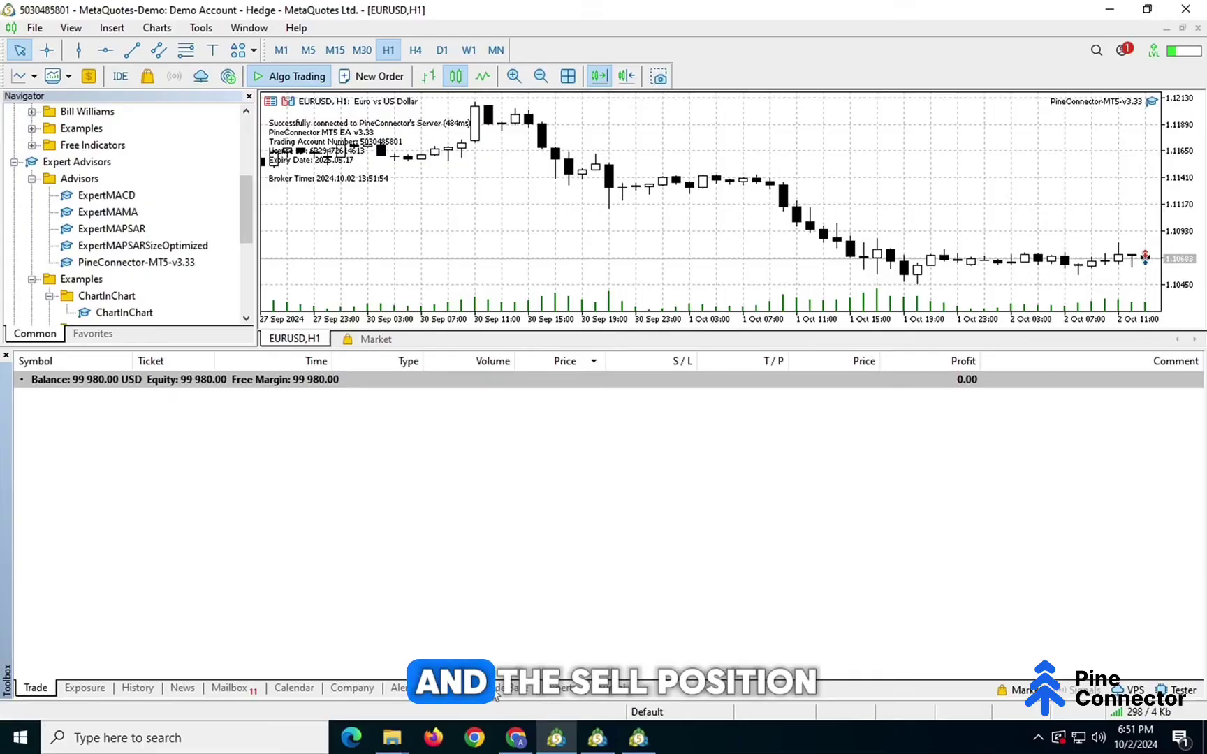
{"action": "left_click", "coordinate": [597, 739]}
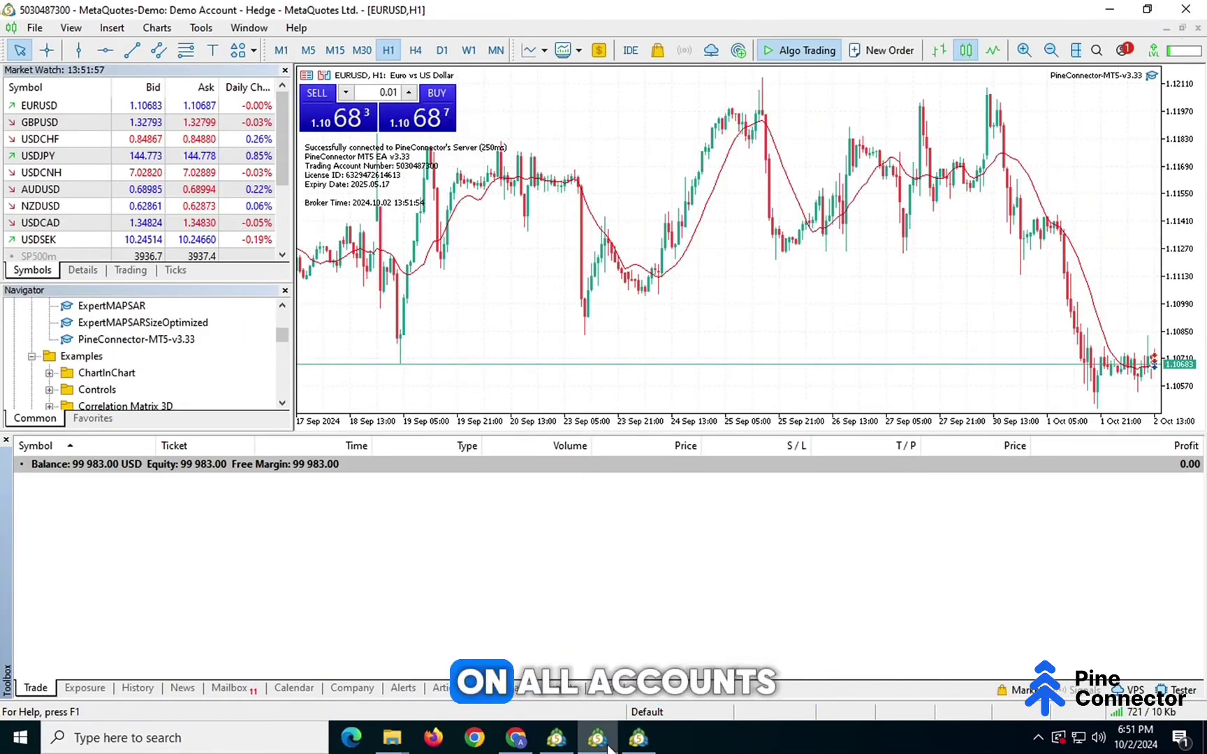
{"action": "left_click", "coordinate": [637, 740]}
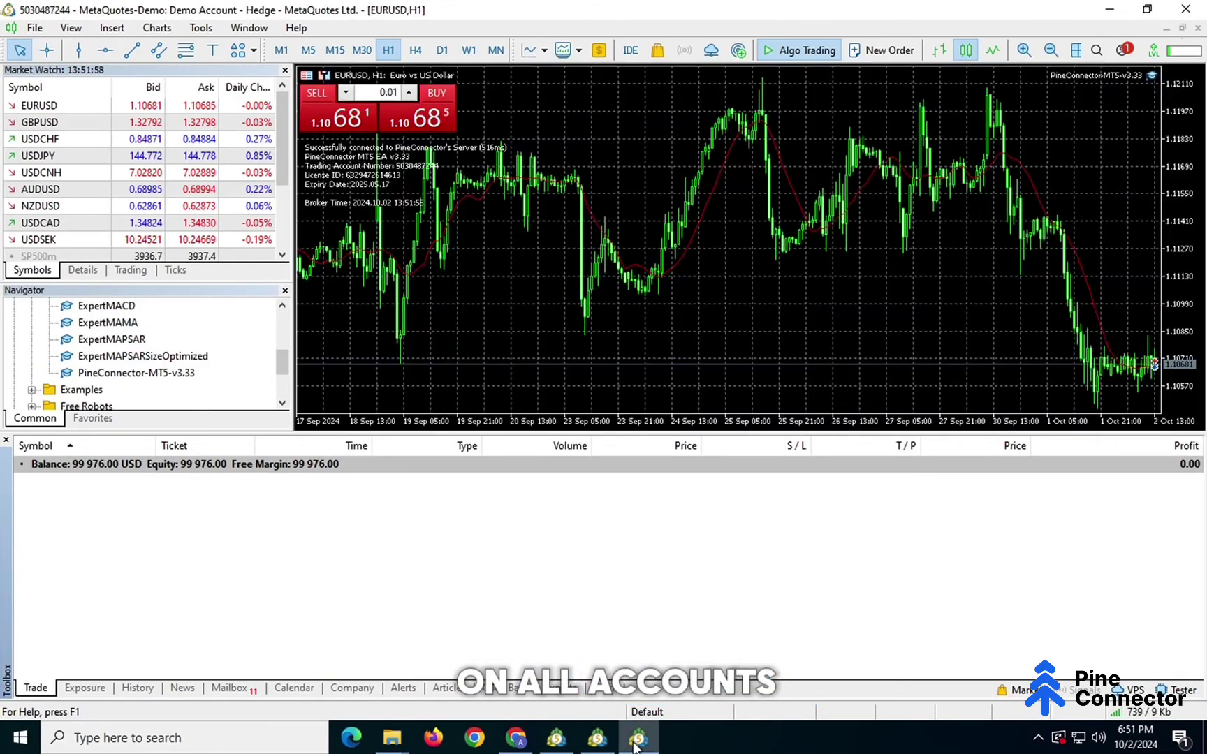
{"action": "left_click", "coordinate": [521, 745]}
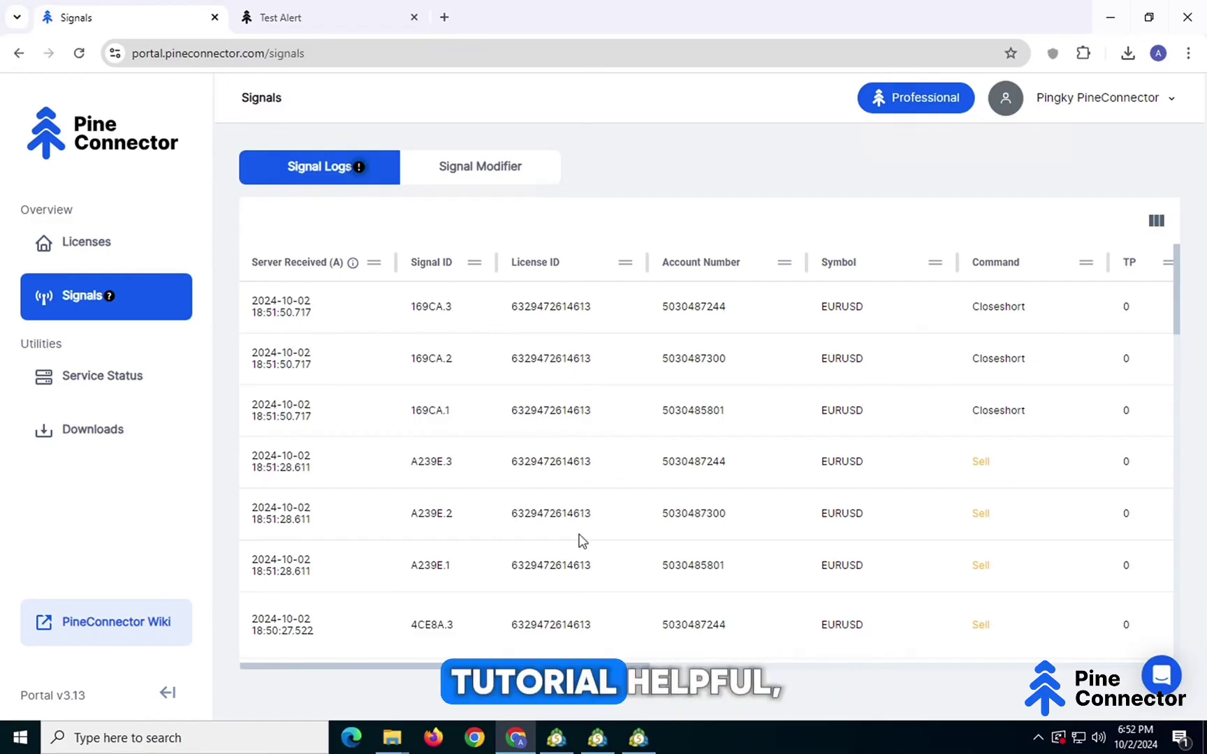
{"action": "left_click", "coordinate": [557, 739]}
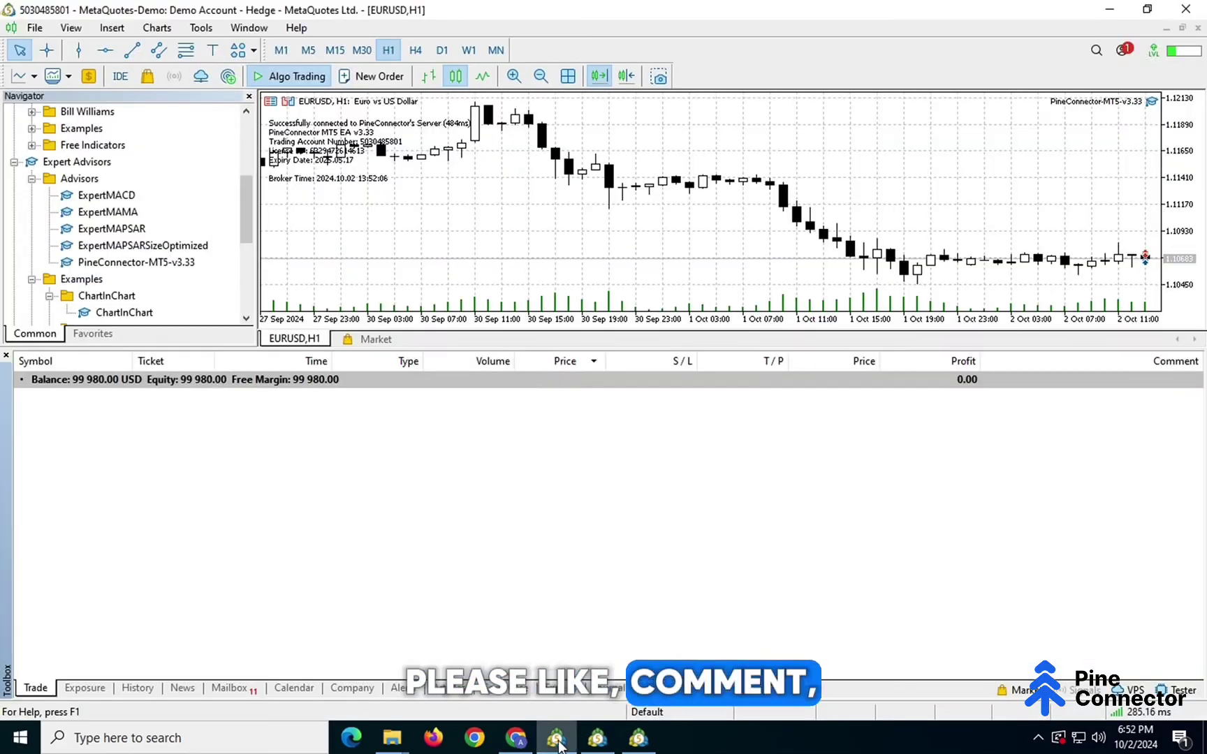